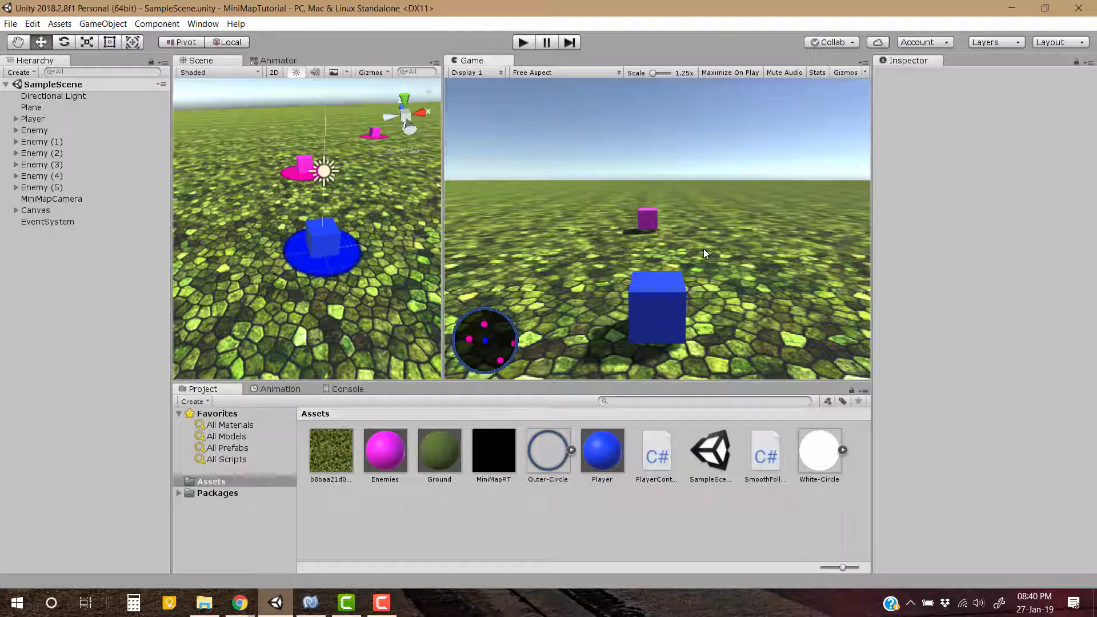
Preview the finished game, driving the player around the ground among the enemies
{"action": "key", "text": "alt"}
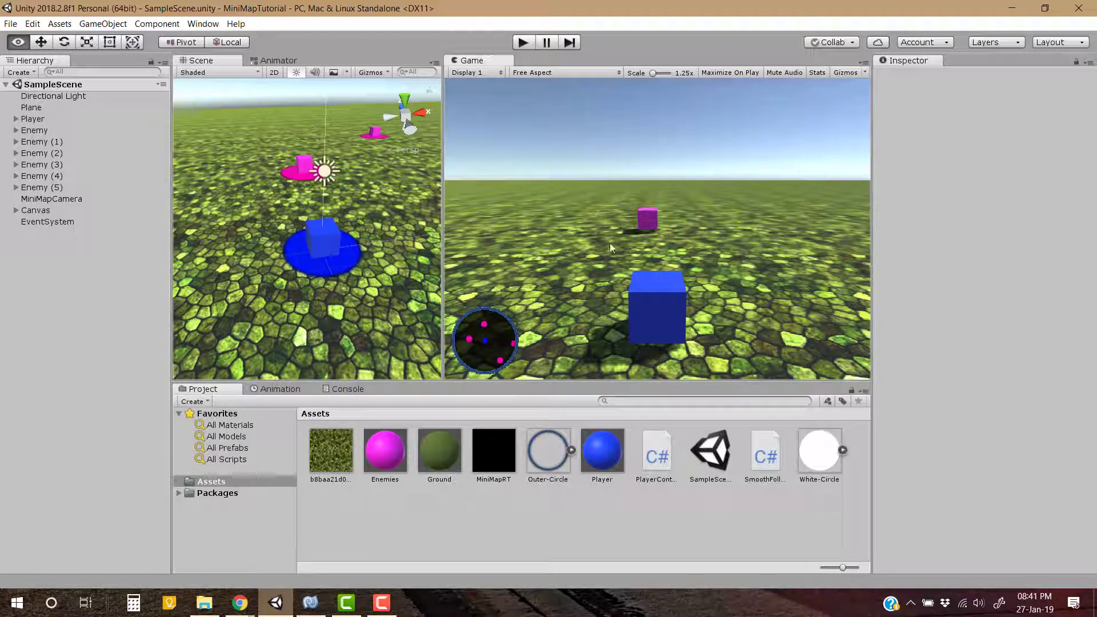
{"action": "left_click", "coordinate": [522, 42]}
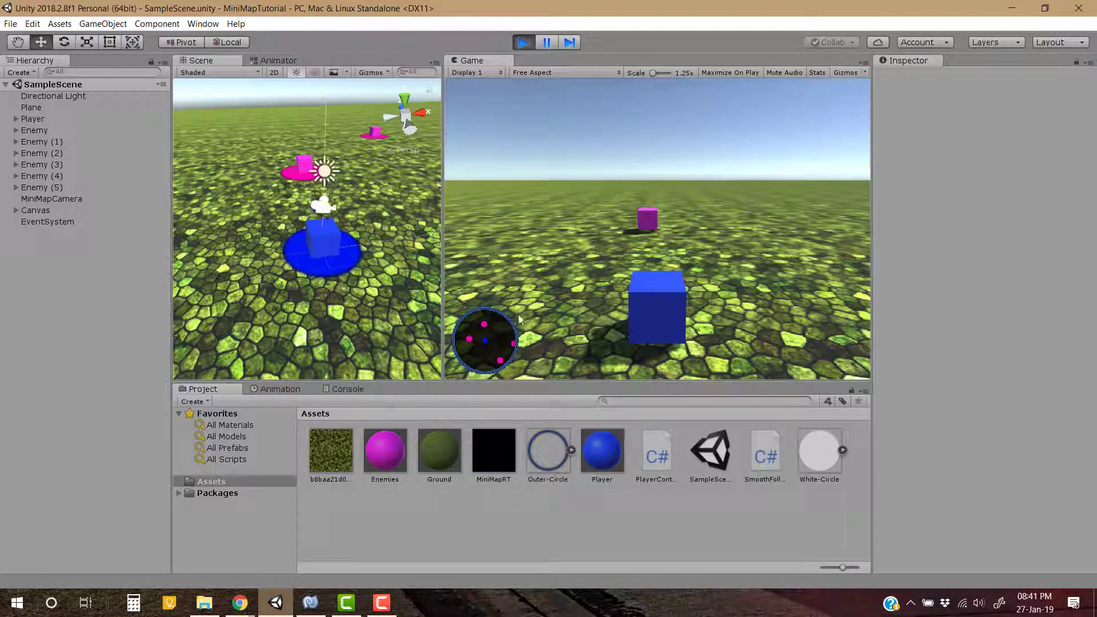
{"action": "key", "text": "w"}
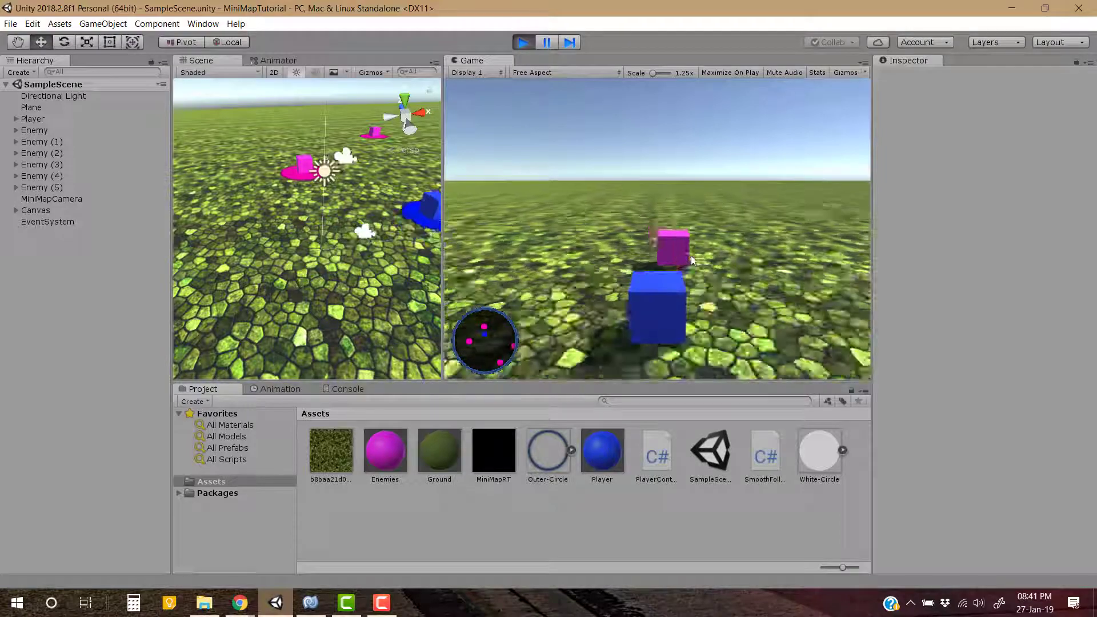
{"action": "key", "text": "w"}
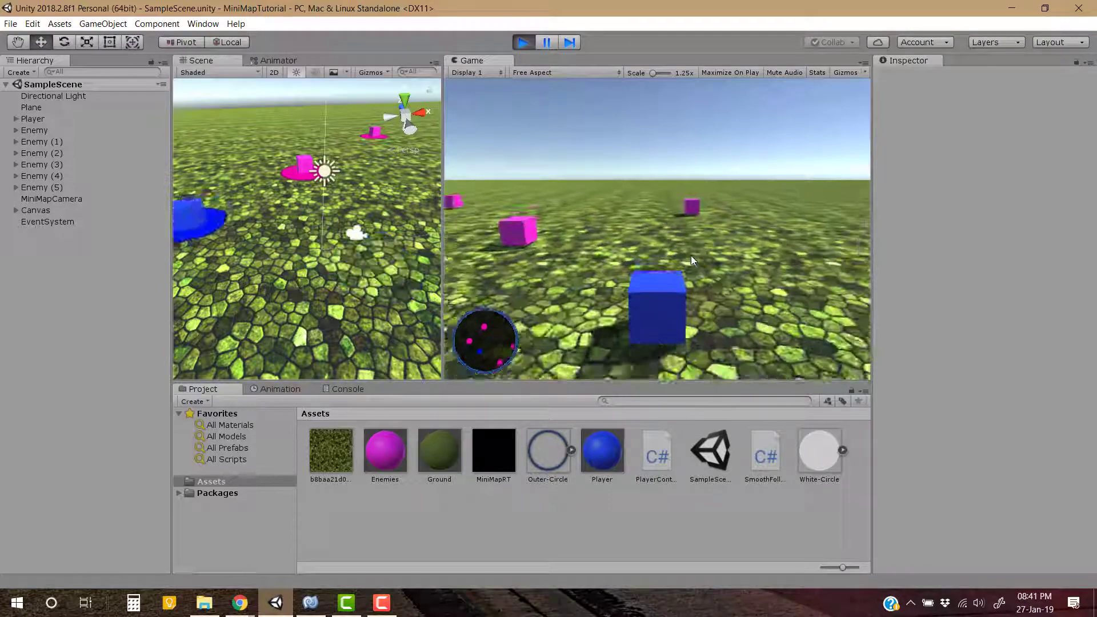
{"action": "key", "text": "w"}
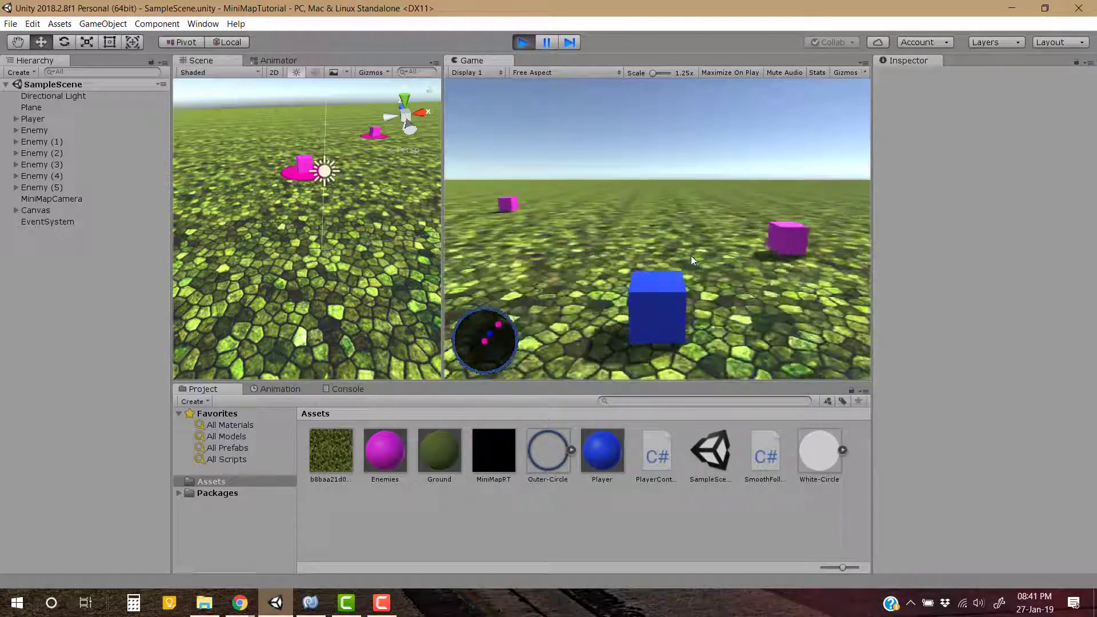
{"action": "key", "text": "w"}
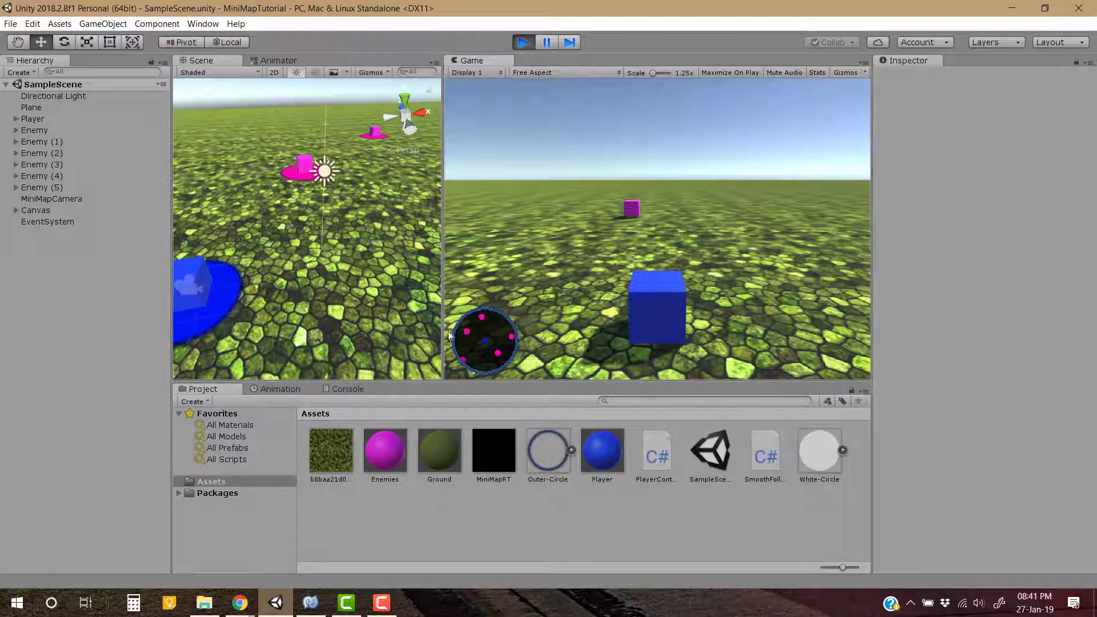
{"action": "key", "text": "w"}
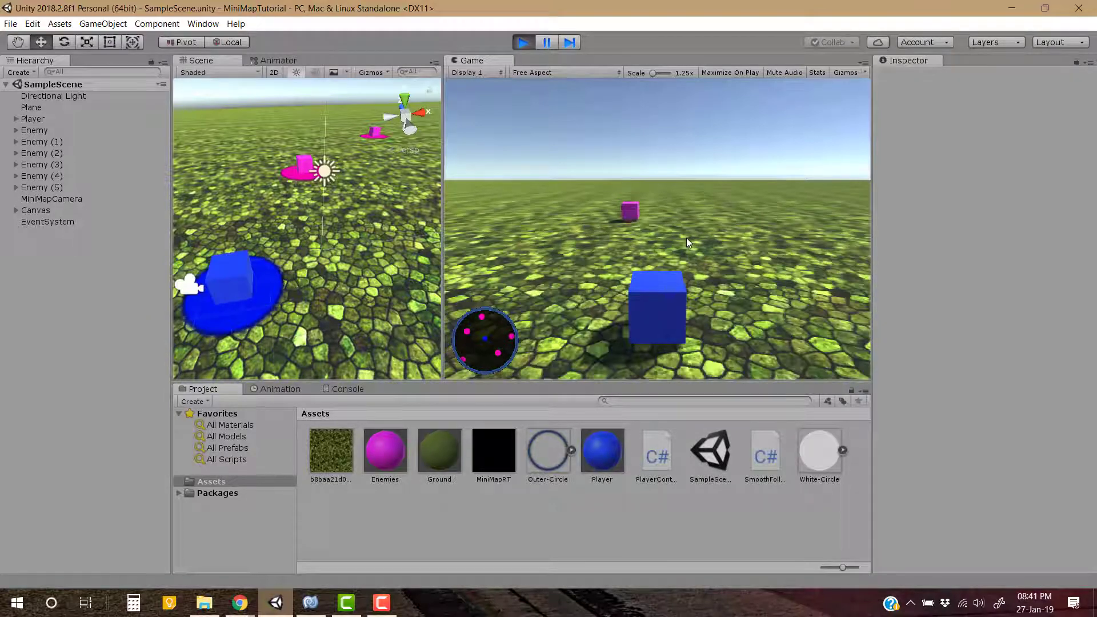
{"action": "key", "text": "w"}
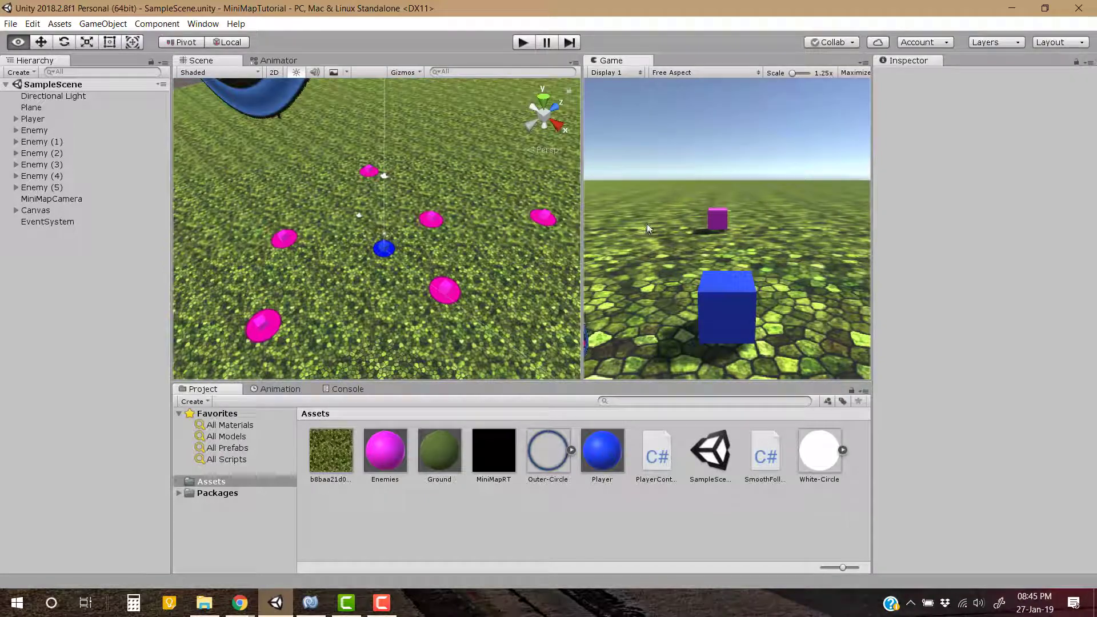
Delete all six enemy cubes, Enemy through Enemy (5), and widen the Game view for the minimap
{"action": "mouse_move", "coordinate": [480, 214]}
{"action": "left_mouse_down", "text": "alt"}
{"action": "mouse_move", "coordinate": [457, 227]}
{"action": "mouse_move", "coordinate": [133, 204]}
{"action": "left_mouse_up", "text": "alt"}
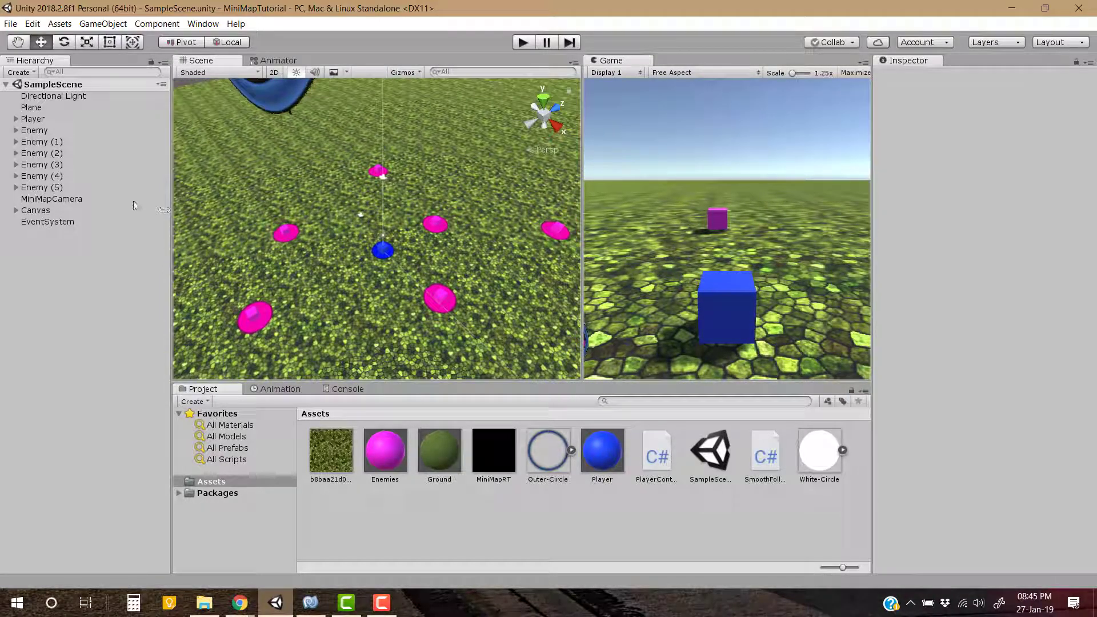
{"action": "left_click", "coordinate": [43, 131]}
{"action": "left_click", "coordinate": [58, 187], "text": "shift"}
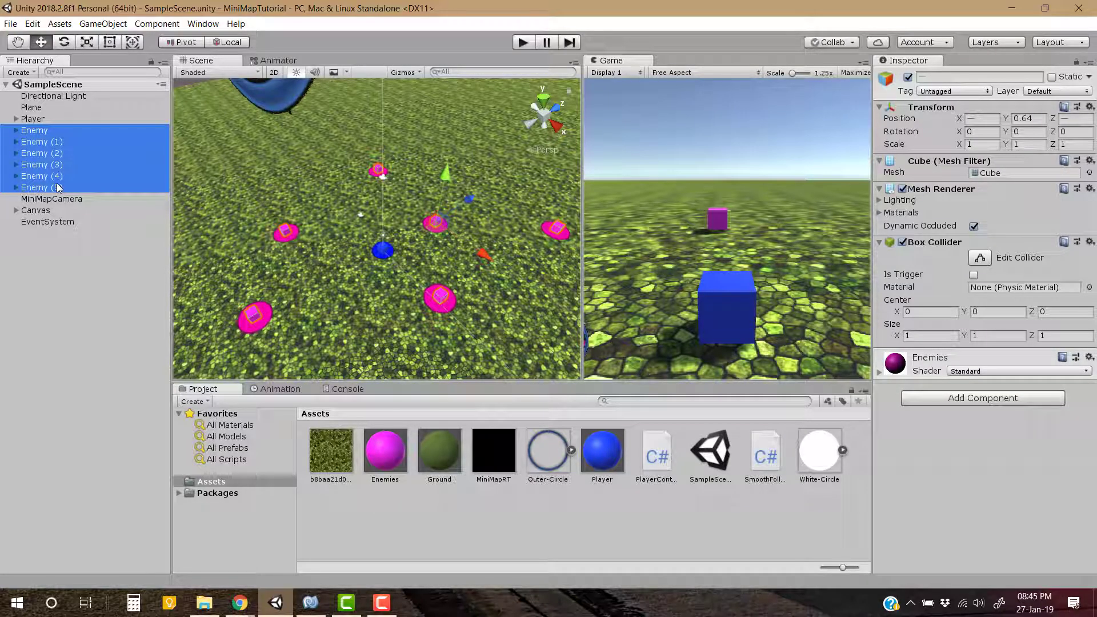
{"action": "key", "text": "Delete"}
{"action": "left_click_drag", "start_coordinate": [582, 219], "coordinate": [434, 257]}
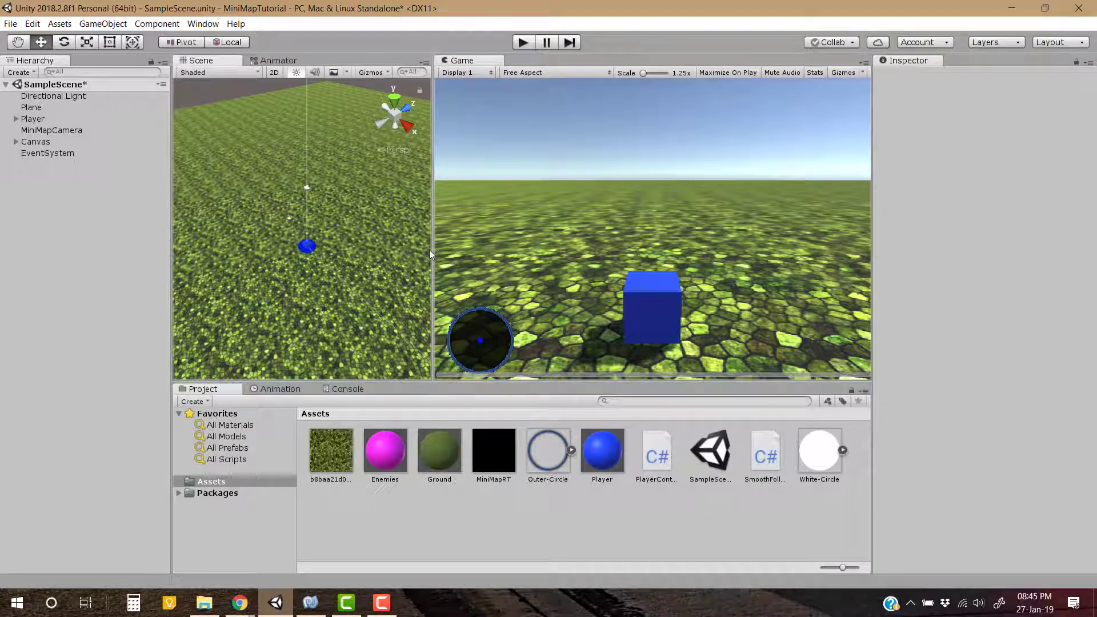
{"action": "left_click_drag", "start_coordinate": [432, 254], "coordinate": [461, 254]}
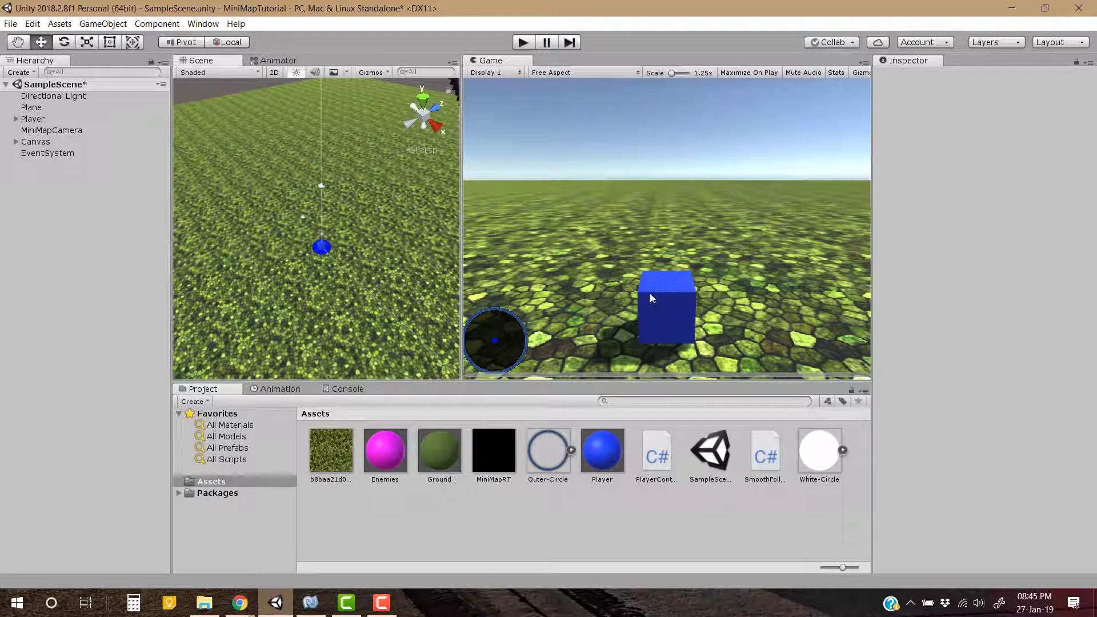
Test-run the emptied scene so only the player's marker shows, then stop the game
{"action": "left_click", "coordinate": [523, 43]}
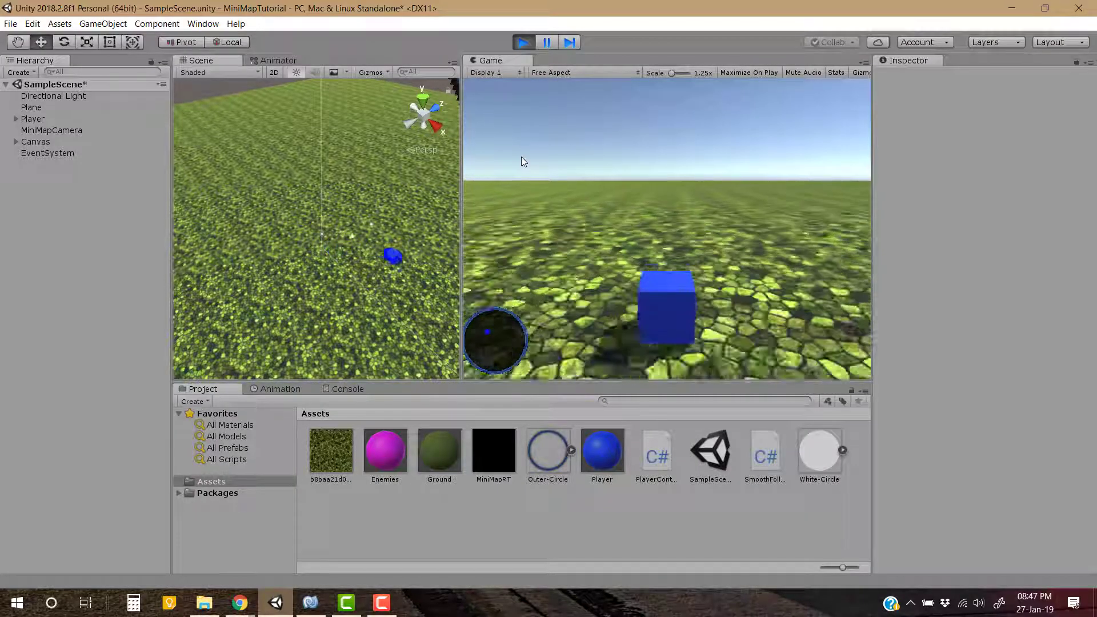
{"action": "key", "text": "w"}
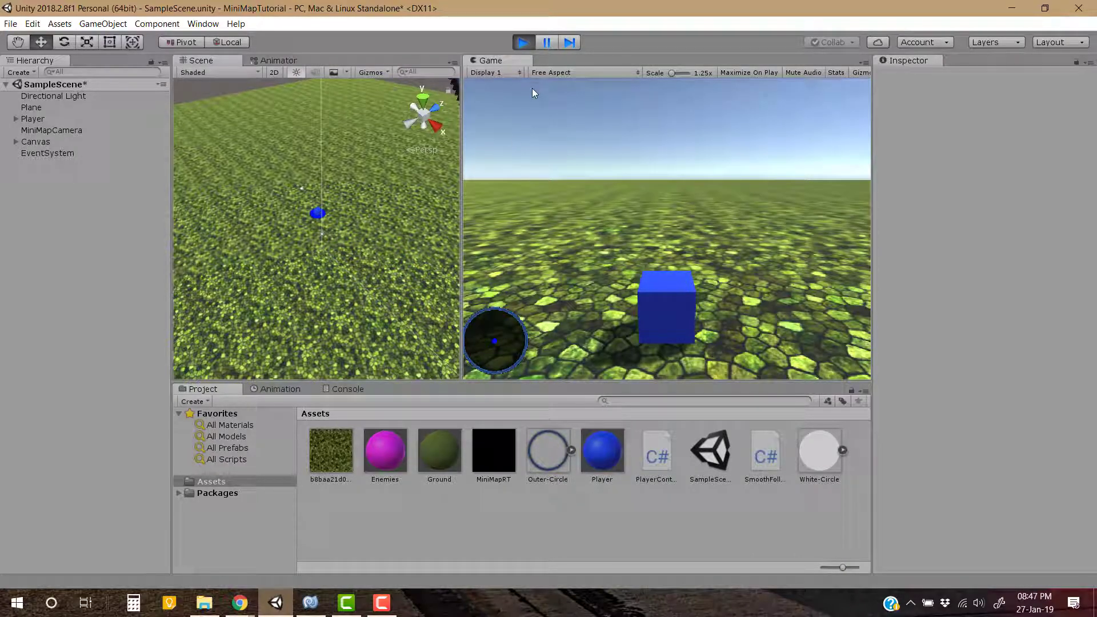
{"action": "left_click", "coordinate": [525, 43]}
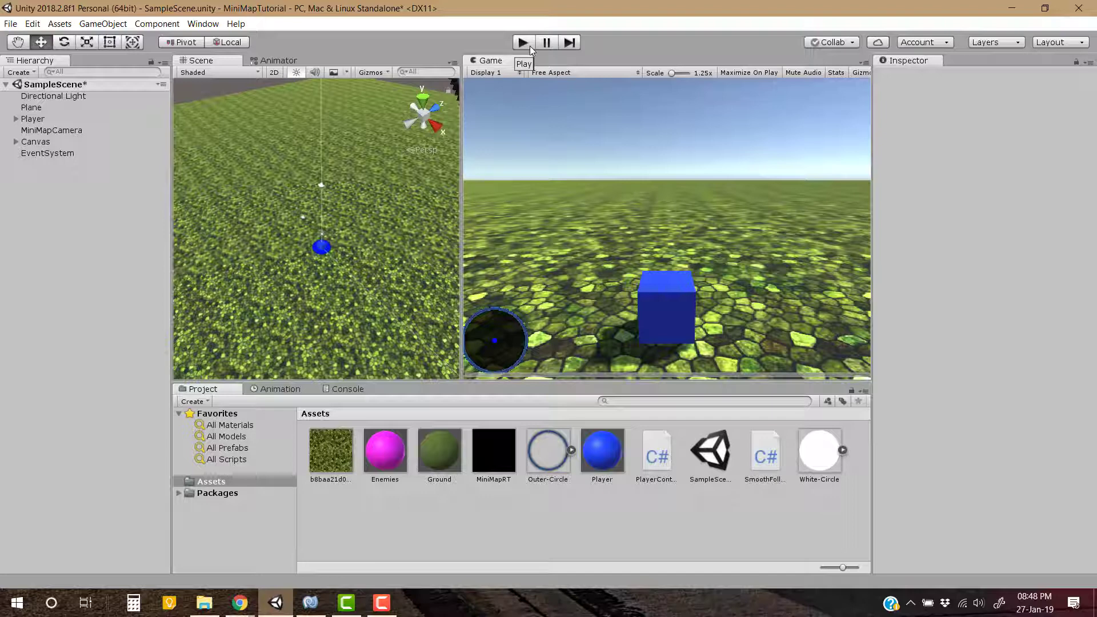
Add a 3D cube scaled to 2,2,2 and name it Enemy
{"action": "right_click", "coordinate": [90, 239]}
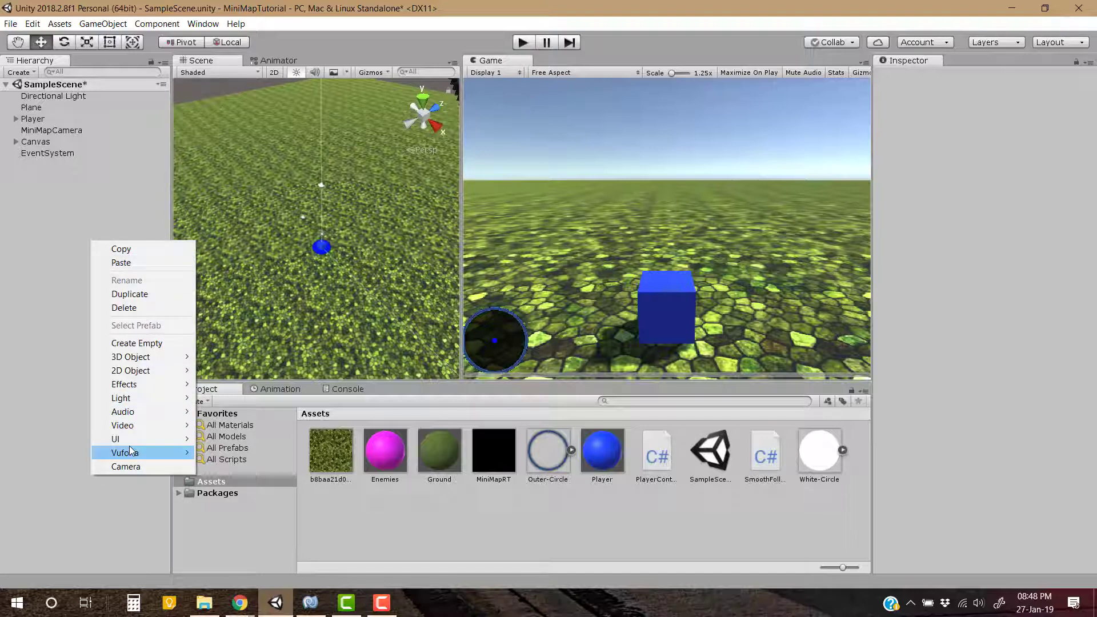
{"action": "left_click", "coordinate": [220, 357]}
{"action": "key", "text": "f"}
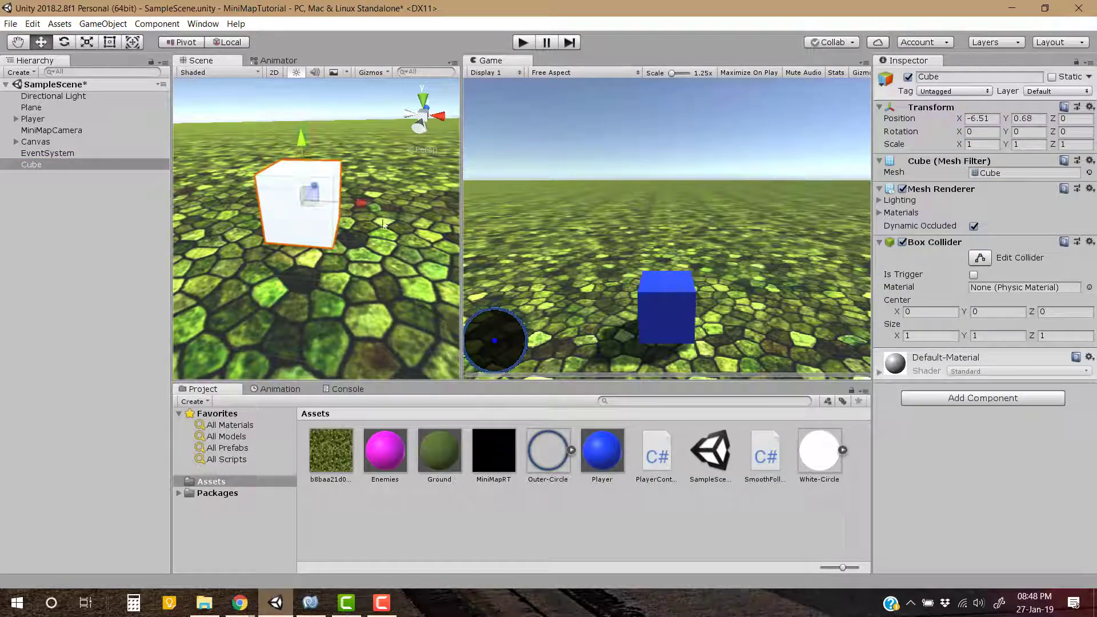
{"action": "left_click", "coordinate": [977, 144]}
{"action": "type", "text": "2"}
{"action": "key", "text": "Tab"}
{"action": "type", "text": "2"}
{"action": "key", "text": "Tab"}
{"action": "type", "text": "2"}
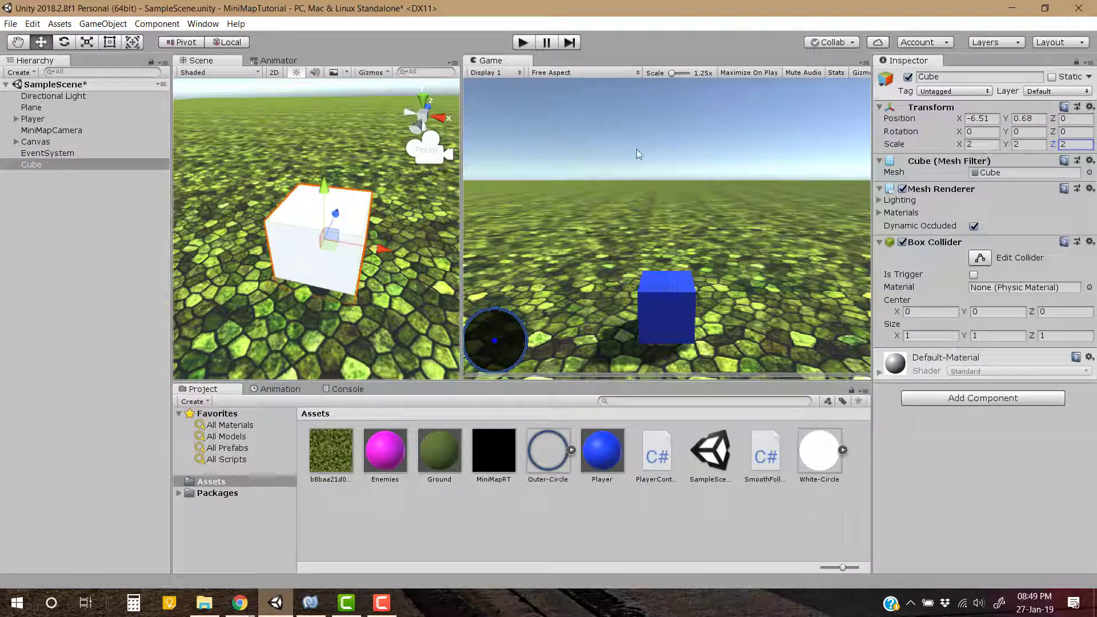
{"action": "left_click", "coordinate": [57, 168]}
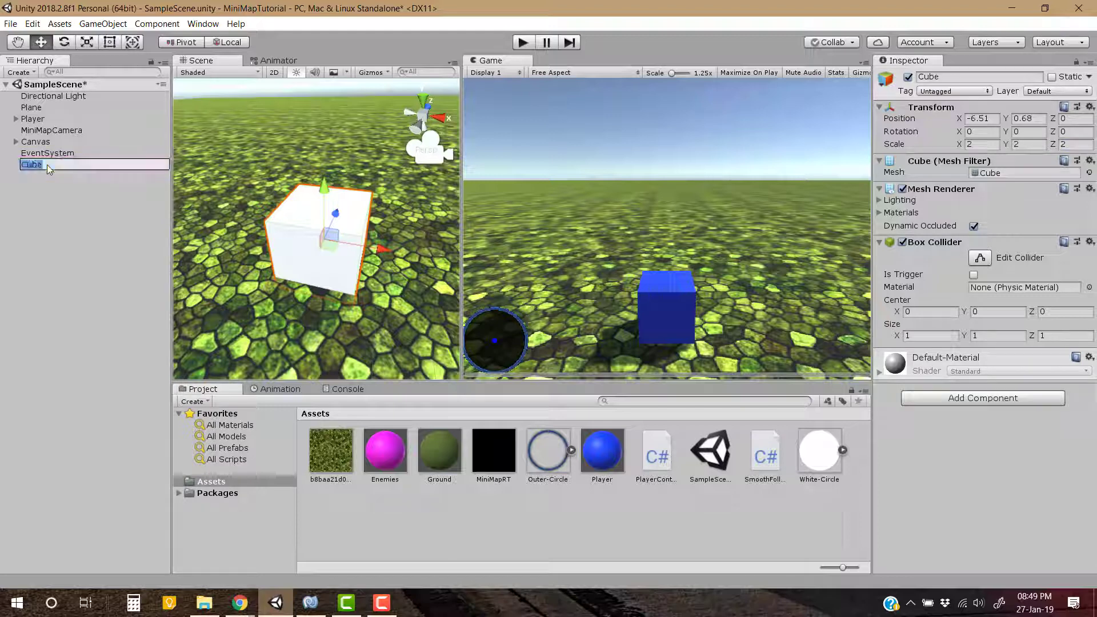
{"action": "type", "text": "Enemy"}
{"action": "key", "text": "Return"}
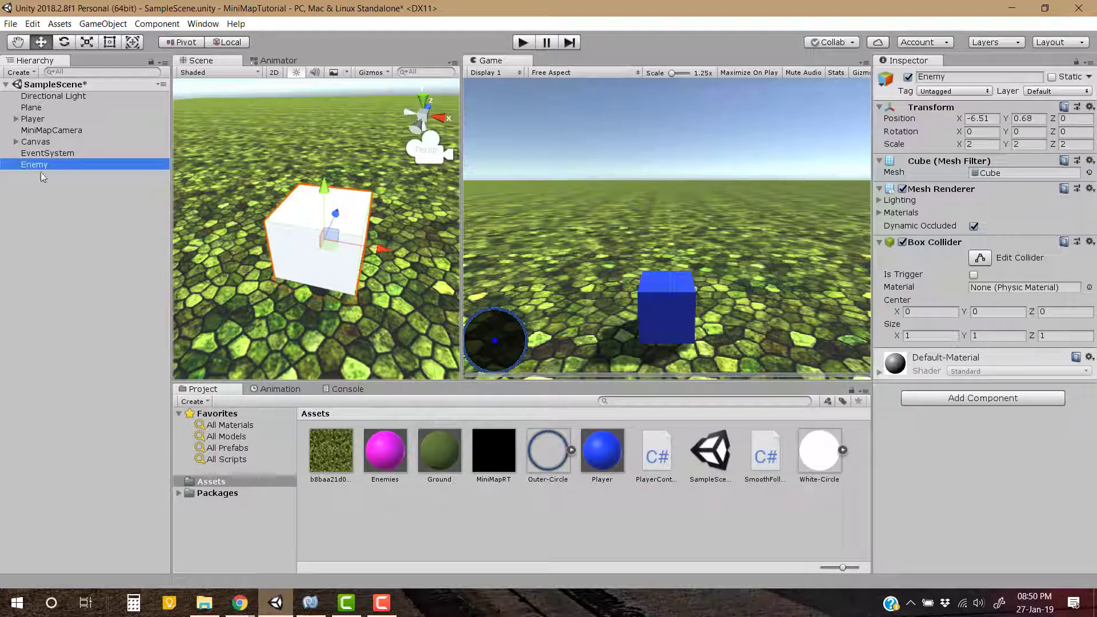
Add an empty child MinimapIcon under Enemy with a Sprite Renderer using the White-Circle sprite
{"action": "right_click", "coordinate": [40, 164]}
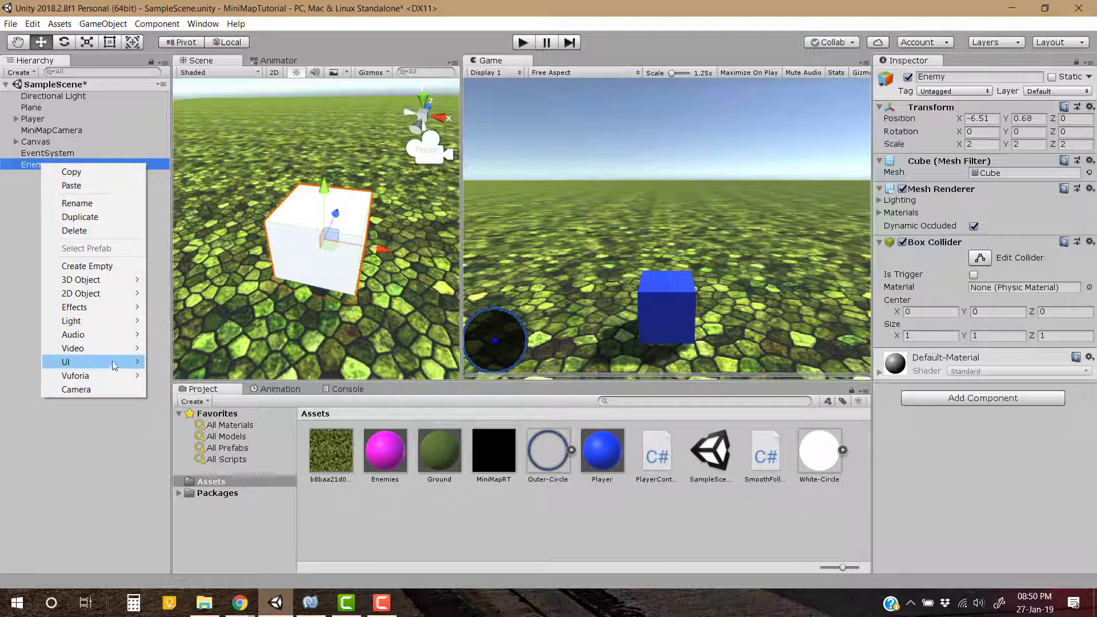
{"action": "left_click", "coordinate": [112, 268]}
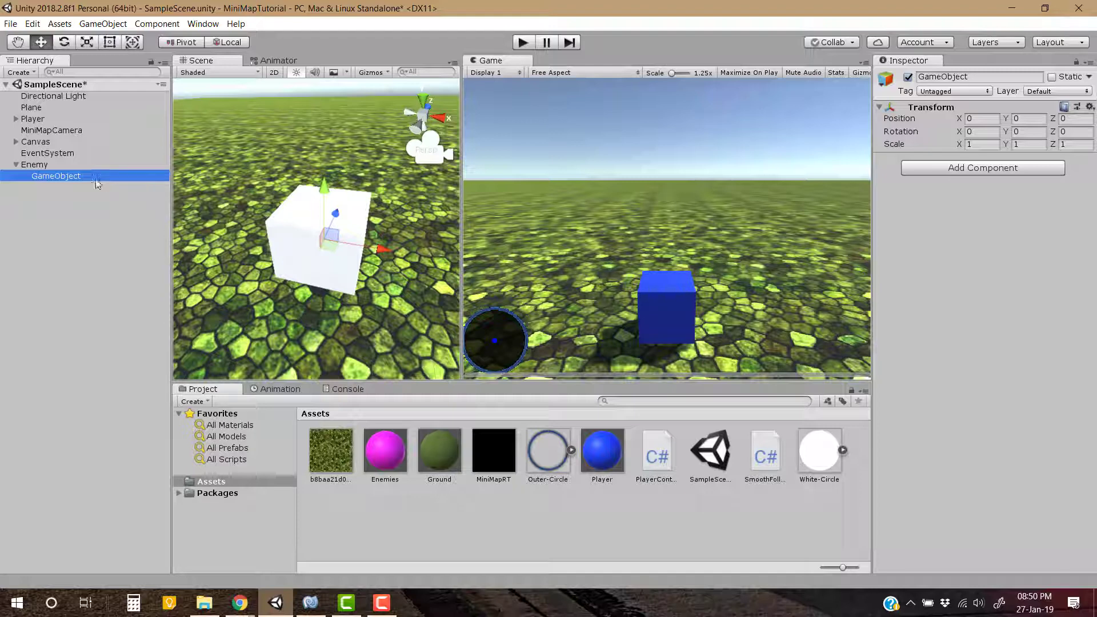
{"action": "key", "text": "F2"}
{"action": "type", "text": "Mini"}
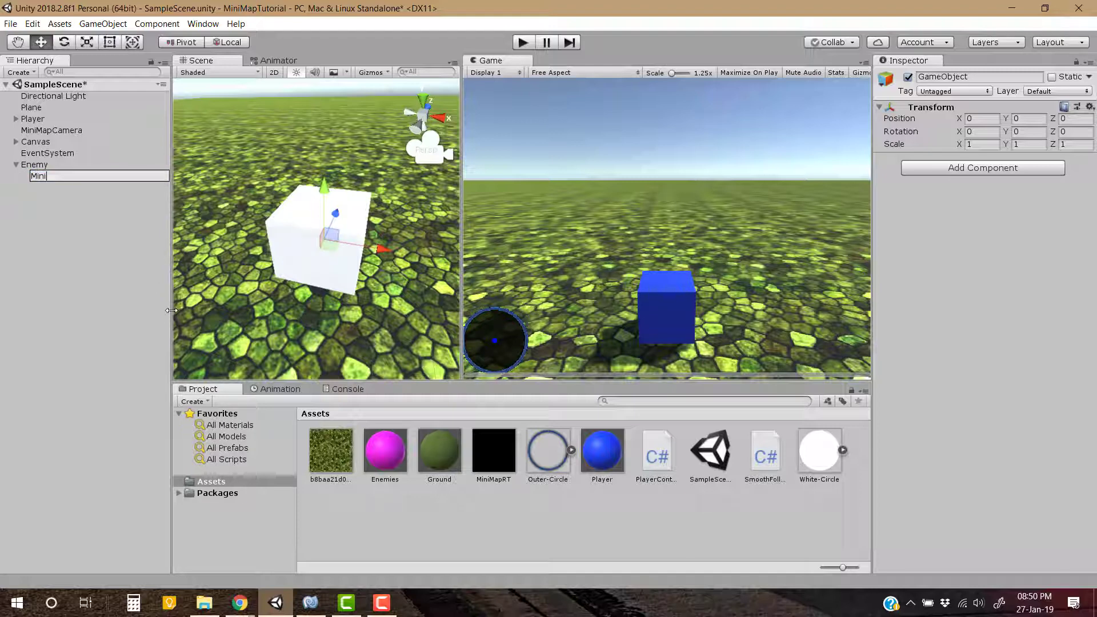
{"action": "type", "text": "mapIcon"}
{"action": "key", "text": "Return"}
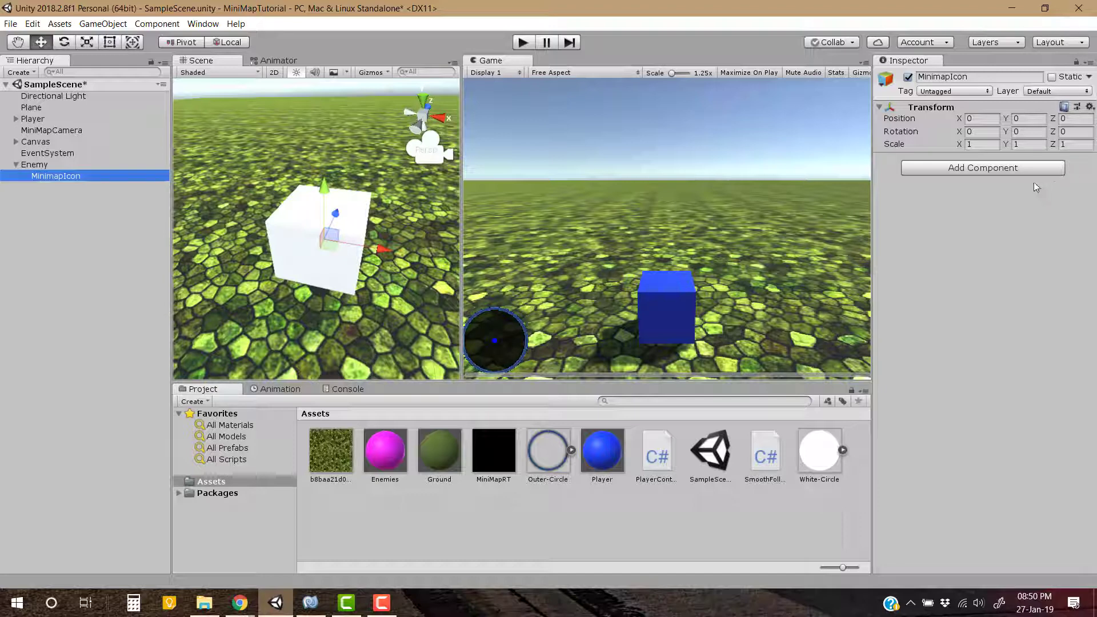
{"action": "left_click", "coordinate": [1032, 176]}
{"action": "type", "text": "spri"}
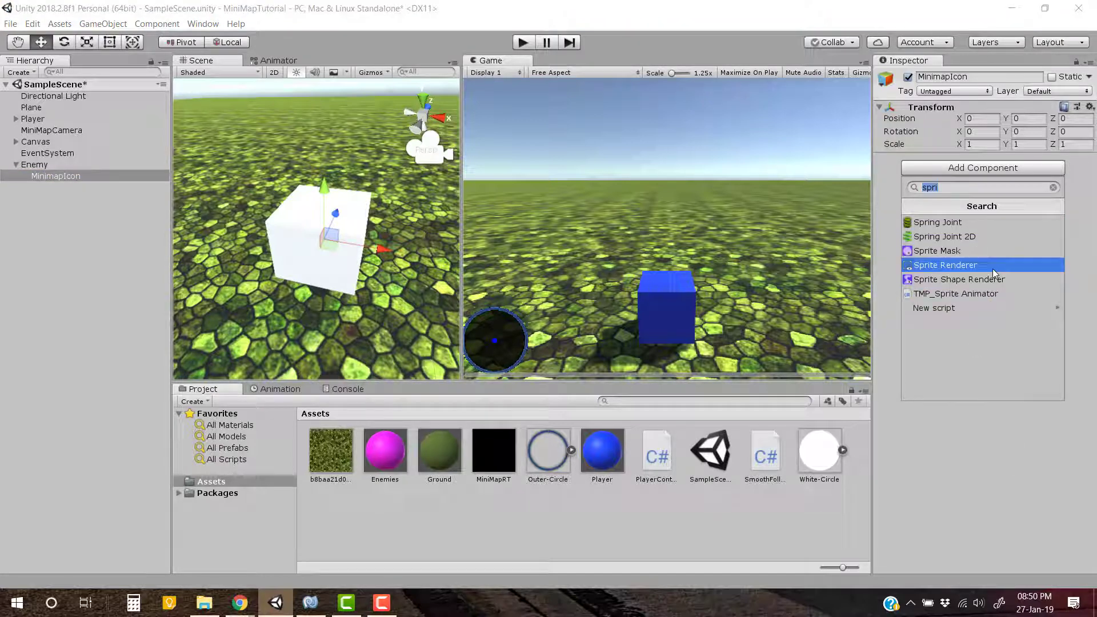
{"action": "left_click", "coordinate": [974, 269]}
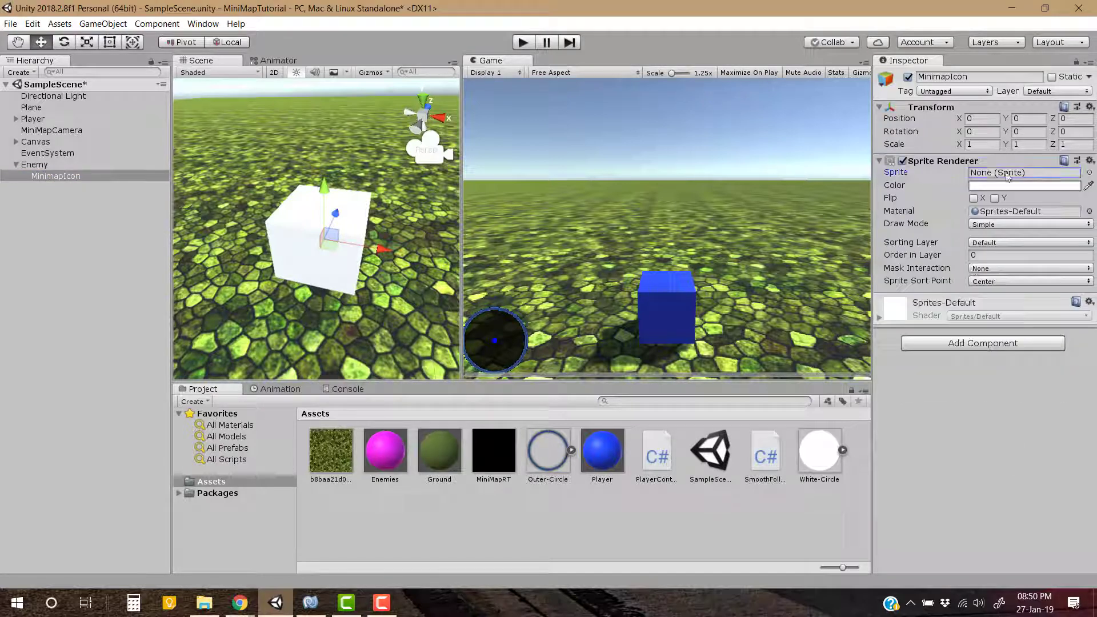
{"action": "left_click_drag", "start_coordinate": [830, 459], "coordinate": [1021, 176]}
Lay the icon flat with Rotation X 90 at about 0.6 scale, on the MiniMap layer, coloured red
{"action": "left_click_drag", "start_coordinate": [309, 266], "coordinate": [590, 226], "text": "alt"}
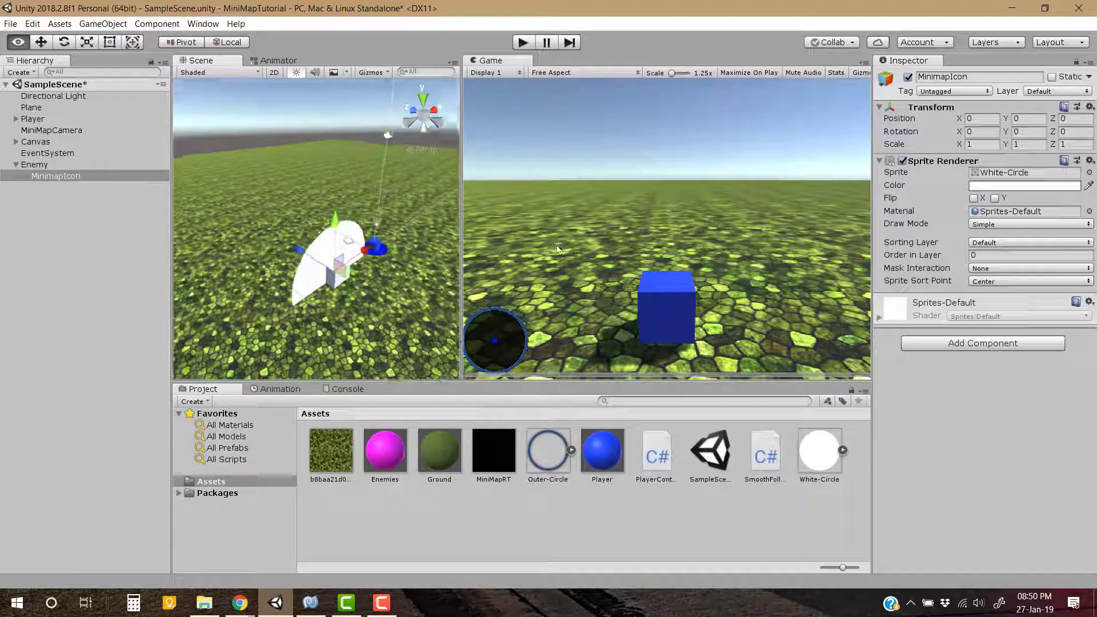
{"action": "mouse_move", "coordinate": [590, 226]}
{"action": "left_mouse_down", "text": "alt"}
{"action": "mouse_move", "coordinate": [539, 261]}
{"action": "mouse_move", "coordinate": [496, 259]}
{"action": "left_mouse_up", "text": "alt"}
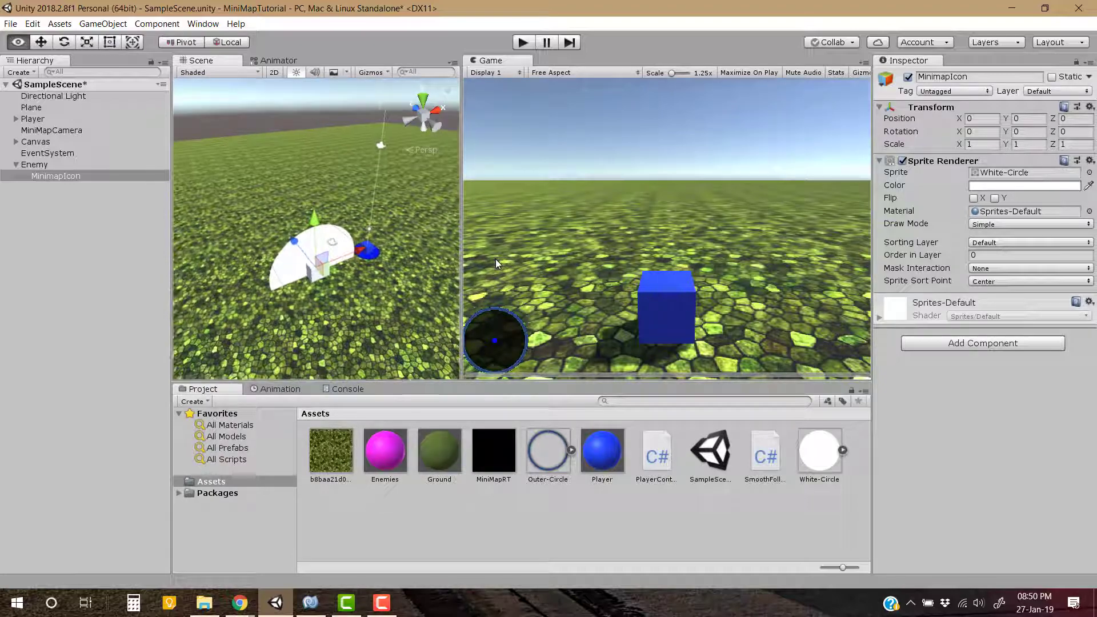
{"action": "left_click", "coordinate": [981, 132]}
{"action": "type", "text": "90"}
{"action": "key", "text": "Return"}
{"action": "mouse_move", "coordinate": [309, 282]}
{"action": "left_mouse_down", "text": "alt"}
{"action": "mouse_move", "coordinate": [290, 300]}
{"action": "mouse_move", "coordinate": [372, 243]}
{"action": "left_mouse_up", "text": "alt"}
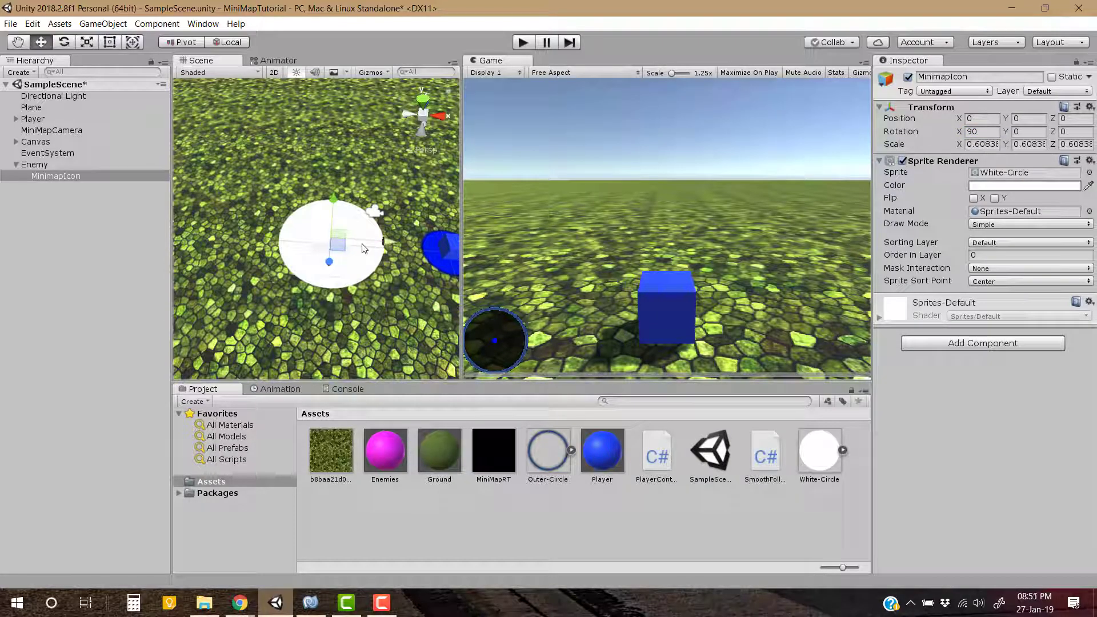
{"action": "left_click", "coordinate": [1077, 93]}
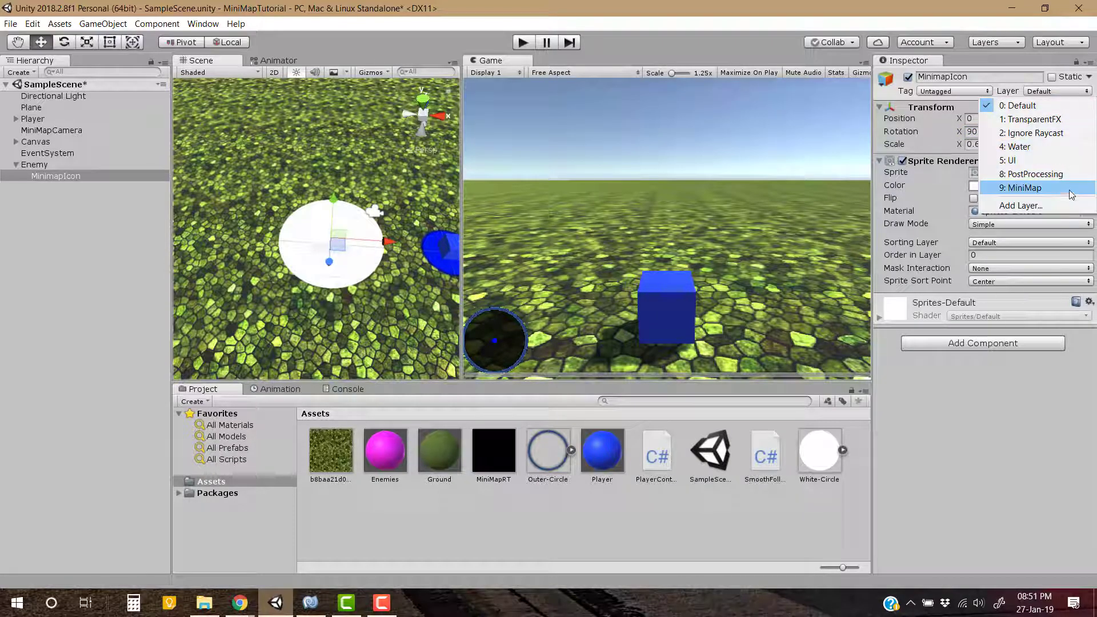
{"action": "left_click", "coordinate": [1071, 187]}
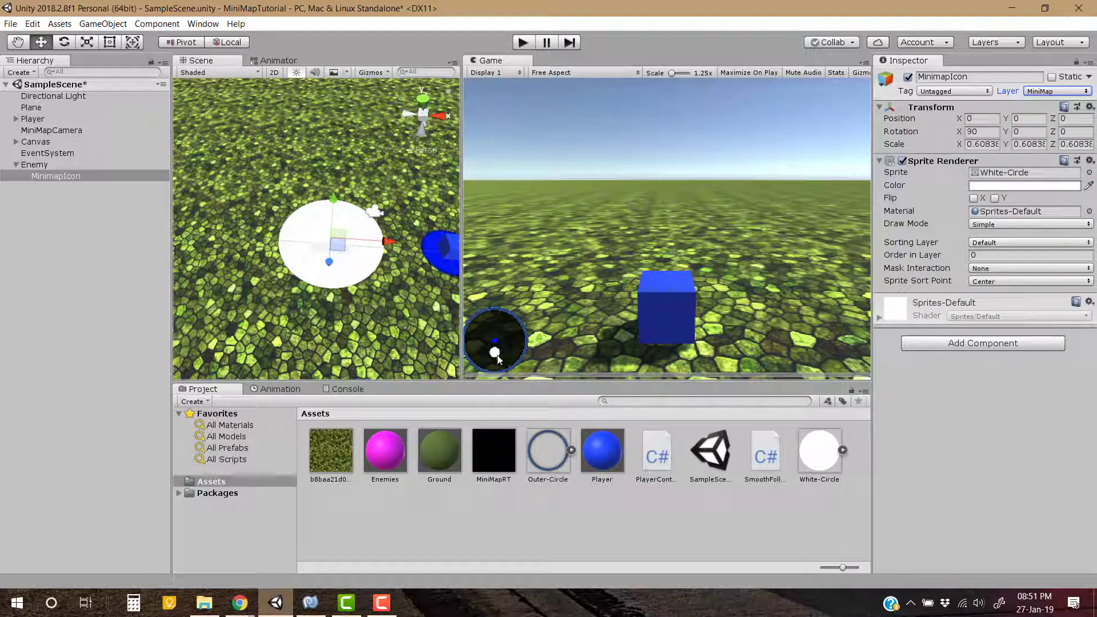
{"action": "left_click", "coordinate": [1025, 185]}
{"action": "left_click", "coordinate": [175, 218]}
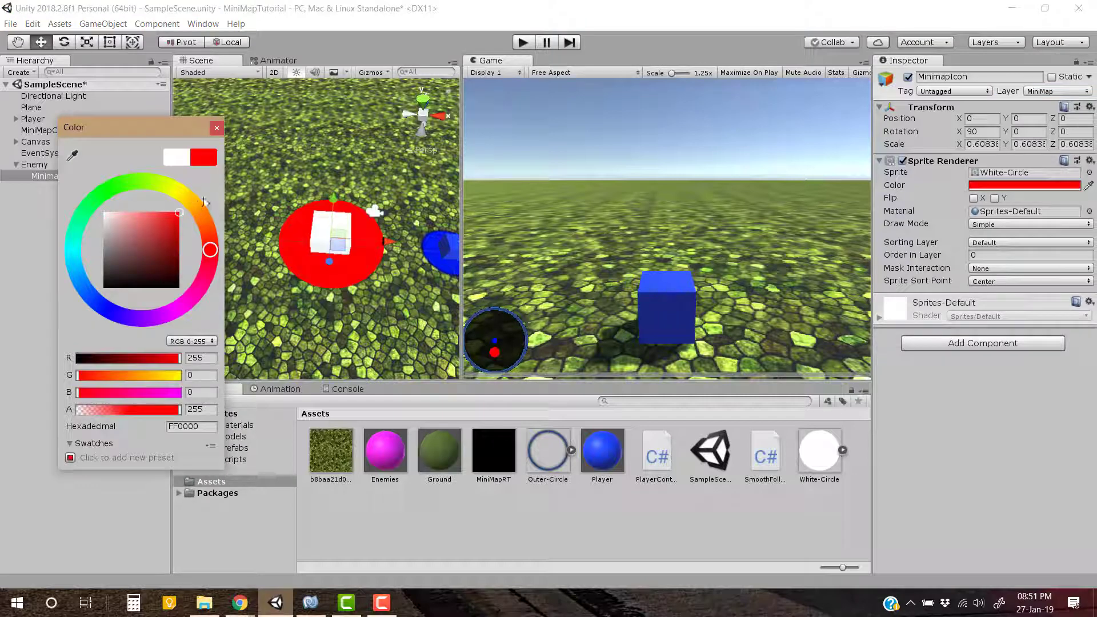
{"action": "left_click", "coordinate": [221, 128]}
Change the Enemies material's Albedo colour to red
{"action": "left_click", "coordinate": [93, 208]}
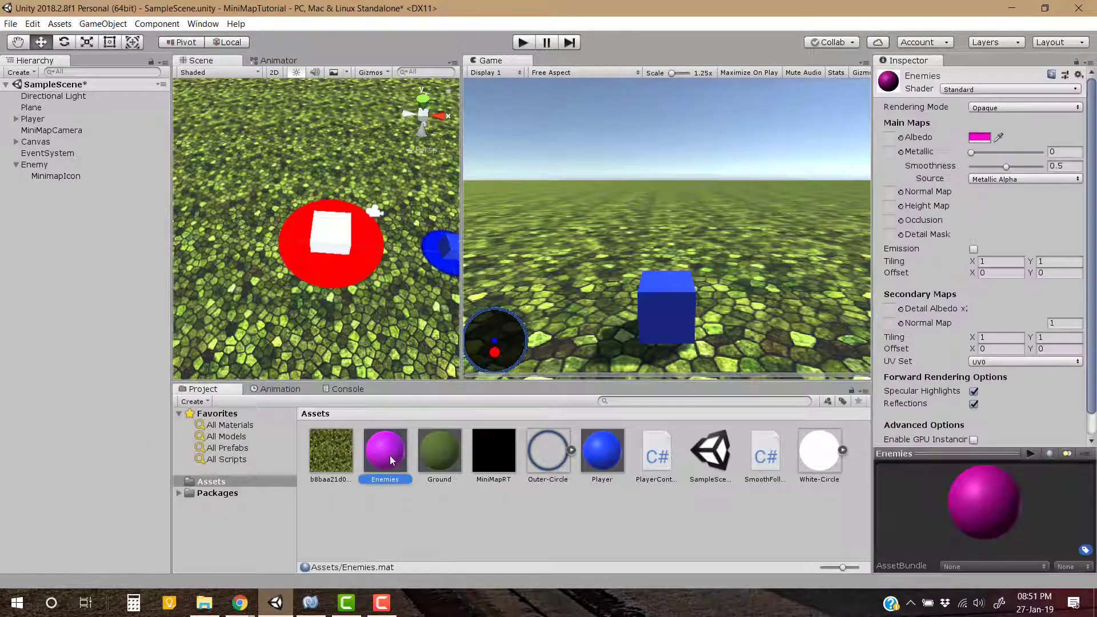
{"action": "left_click_drag", "start_coordinate": [385, 451], "coordinate": [331, 231]}
{"action": "left_click", "coordinate": [980, 137]}
{"action": "left_click_drag", "start_coordinate": [209, 266], "coordinate": [210, 253]}
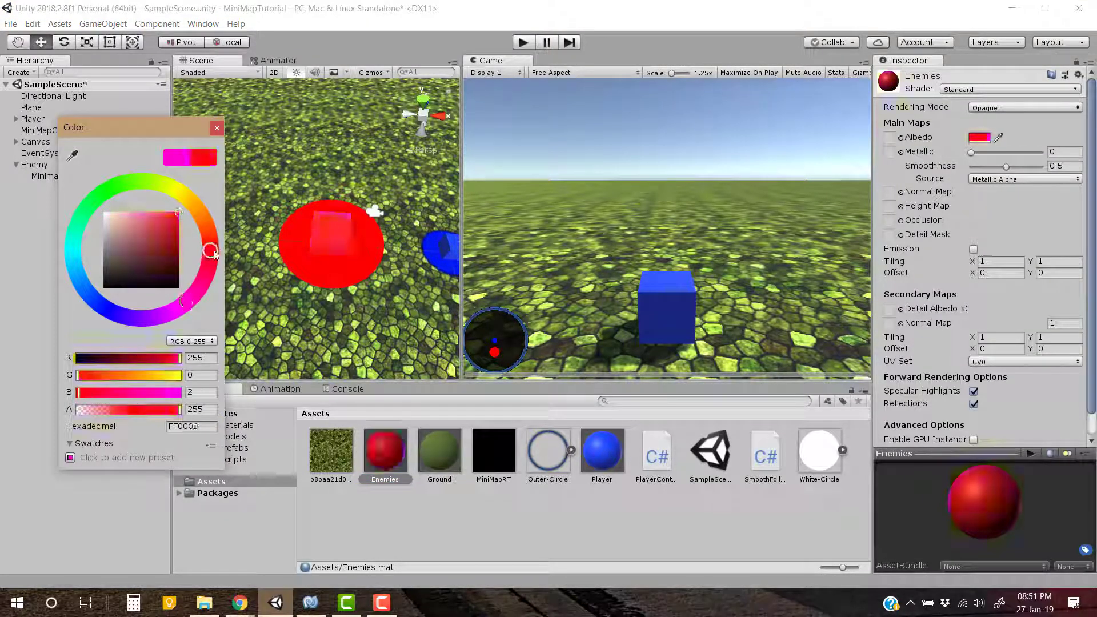
{"action": "left_click", "coordinate": [220, 127]}
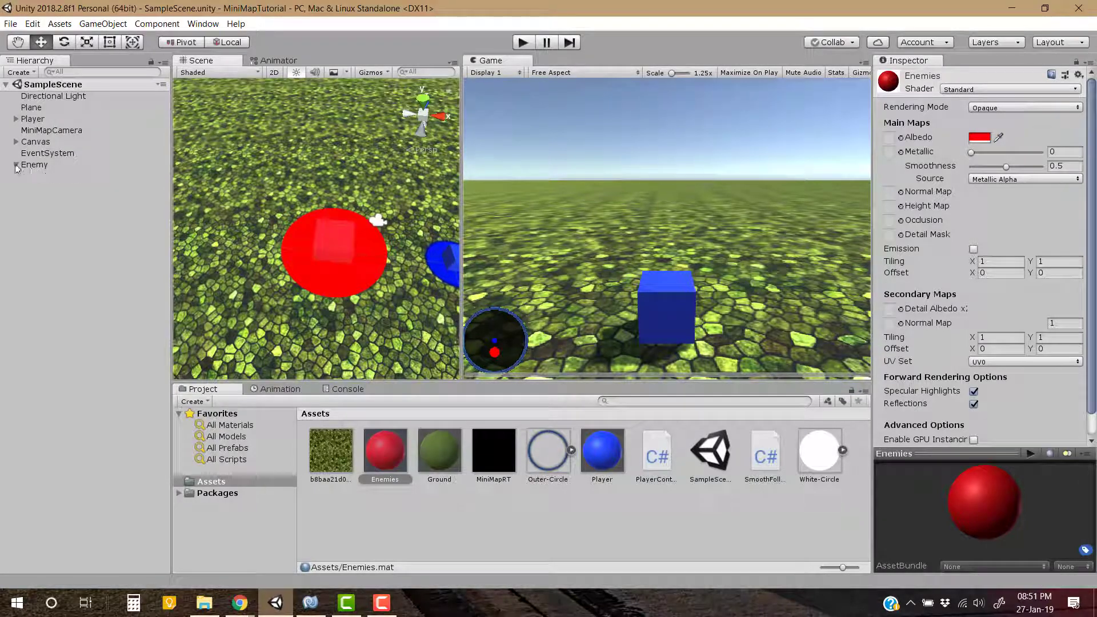
Duplicate Enemy, move the copy back, and make its MinimapIcon yellow
{"action": "left_click", "coordinate": [41, 168]}
{"action": "key", "text": "ctrl+d"}
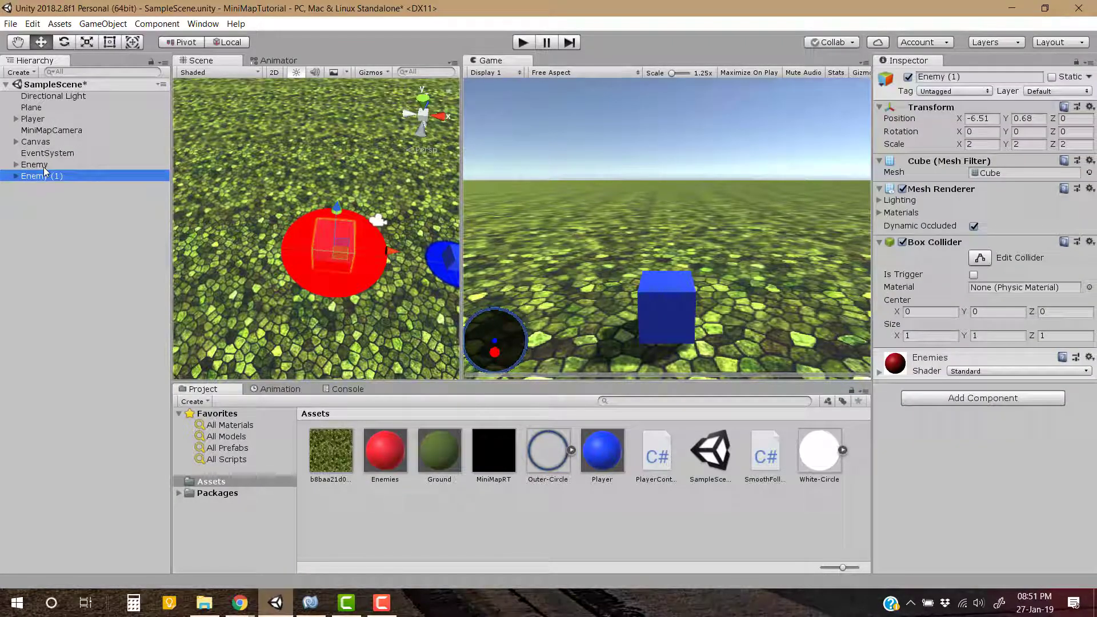
{"action": "scroll", "coordinate": [302, 240], "scroll_direction": "down", "scroll_amount": 5}
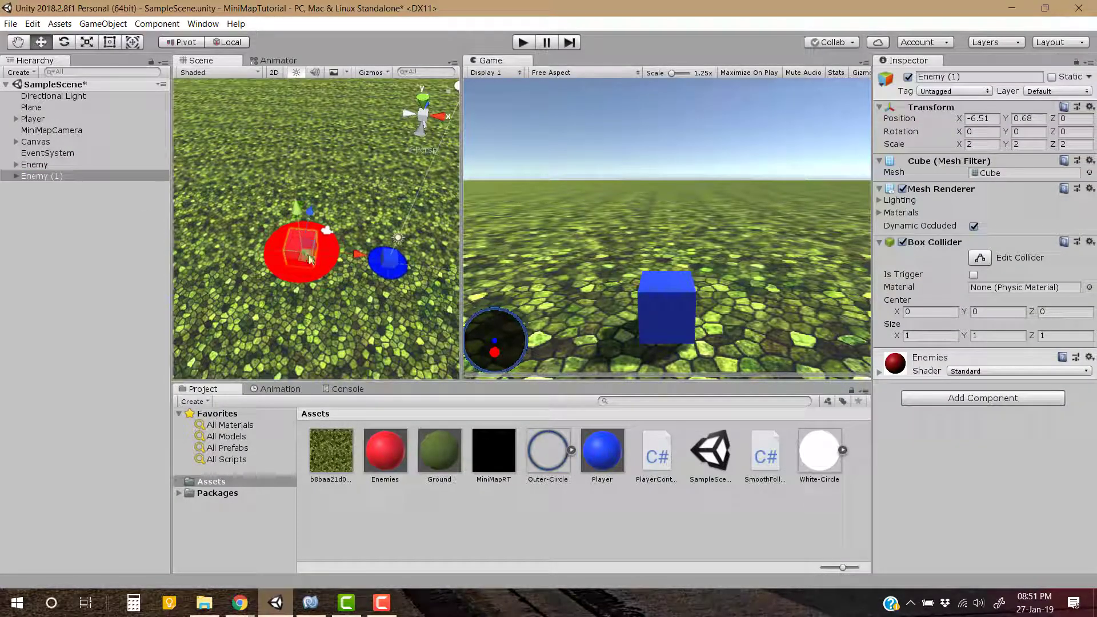
{"action": "mouse_move", "coordinate": [302, 240]}
{"action": "left_mouse_down"}
{"action": "mouse_move", "coordinate": [357, 197]}
{"action": "mouse_move", "coordinate": [493, 185]}
{"action": "mouse_move", "coordinate": [194, 222]}
{"action": "mouse_move", "coordinate": [180, 182]}
{"action": "left_mouse_up"}
{"action": "left_click", "coordinate": [16, 176]}
{"action": "left_click", "coordinate": [44, 187]}
{"action": "left_click", "coordinate": [1024, 185]}
{"action": "left_click", "coordinate": [216, 127]}
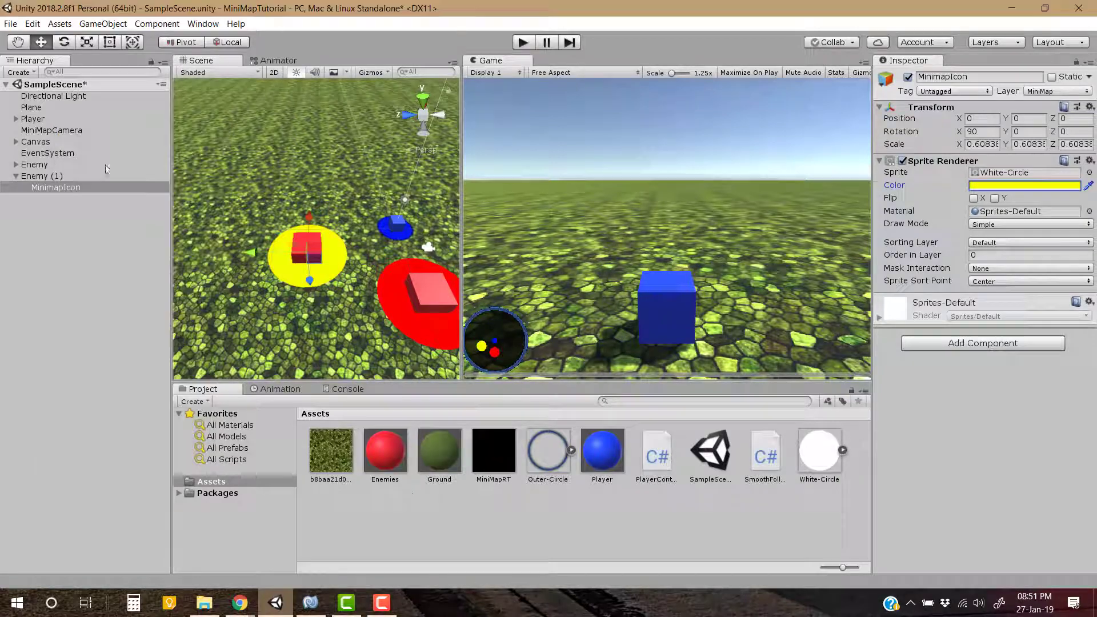
Duplicate the Enemies material as Enemies 1 and make it yellow
{"action": "left_click", "coordinate": [386, 450]}
{"action": "key", "text": "ctrl+d"}
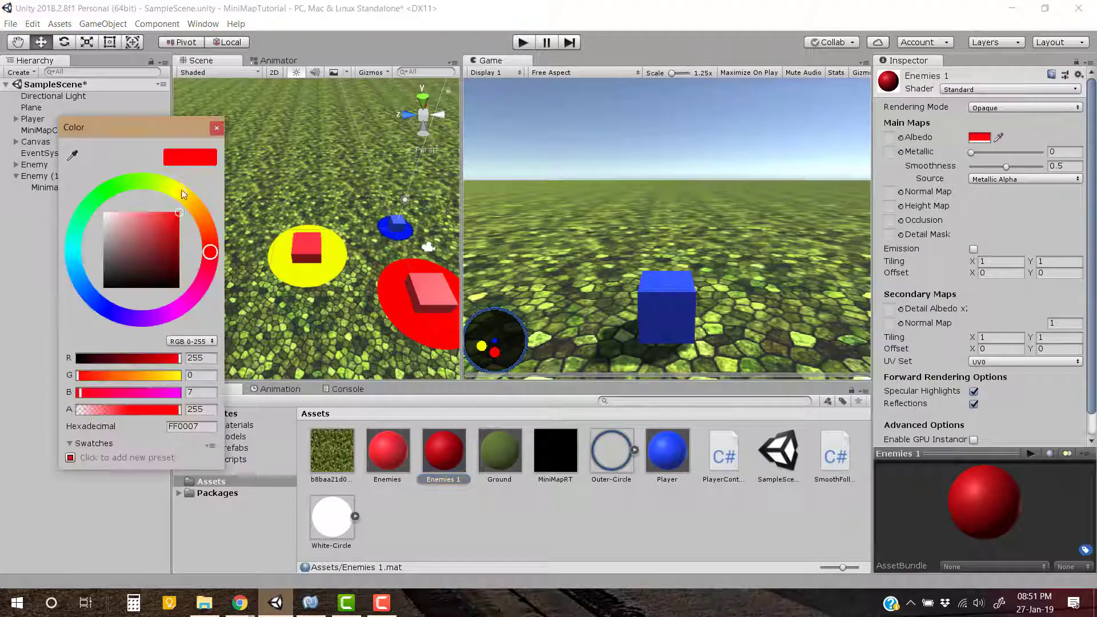
{"action": "left_click", "coordinate": [979, 137]}
{"action": "left_click_drag", "start_coordinate": [210, 248], "coordinate": [181, 181]}
{"action": "left_click", "coordinate": [216, 127]}
{"action": "scroll", "coordinate": [318, 257], "scroll_direction": "down", "scroll_amount": 3}
Duplicate the yellow enemy and make the new copy's MinimapIcon green
{"action": "left_click", "coordinate": [43, 176]}
{"action": "key", "text": "ctrl+d"}
{"action": "left_click", "coordinate": [15, 187]}
{"action": "left_click", "coordinate": [43, 198]}
{"action": "left_click", "coordinate": [1024, 185]}
{"action": "mouse_move", "coordinate": [180, 182]}
{"action": "left_mouse_down"}
{"action": "mouse_move", "coordinate": [115, 192]}
{"action": "mouse_move", "coordinate": [193, 201]}
{"action": "mouse_move", "coordinate": [114, 192]}
{"action": "left_mouse_up"}
{"action": "left_click", "coordinate": [217, 127]}
Duplicate Enemies 1 as Enemies 2 and make it green
{"action": "left_click", "coordinate": [443, 451]}
{"action": "key", "text": "ctrl+d"}
{"action": "left_click", "coordinate": [980, 137]}
{"action": "left_click", "coordinate": [216, 127]}
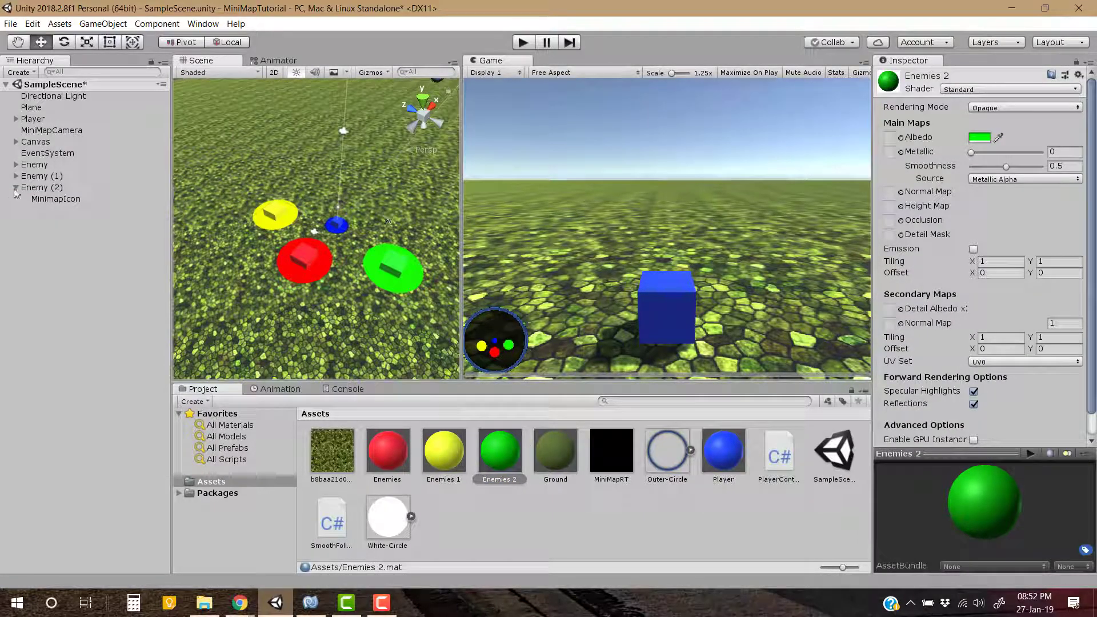
Rename the three enemies Enemy1, Enemy2 and Enemy3
{"action": "left_click", "coordinate": [16, 187]}
{"action": "left_click", "coordinate": [41, 176]}
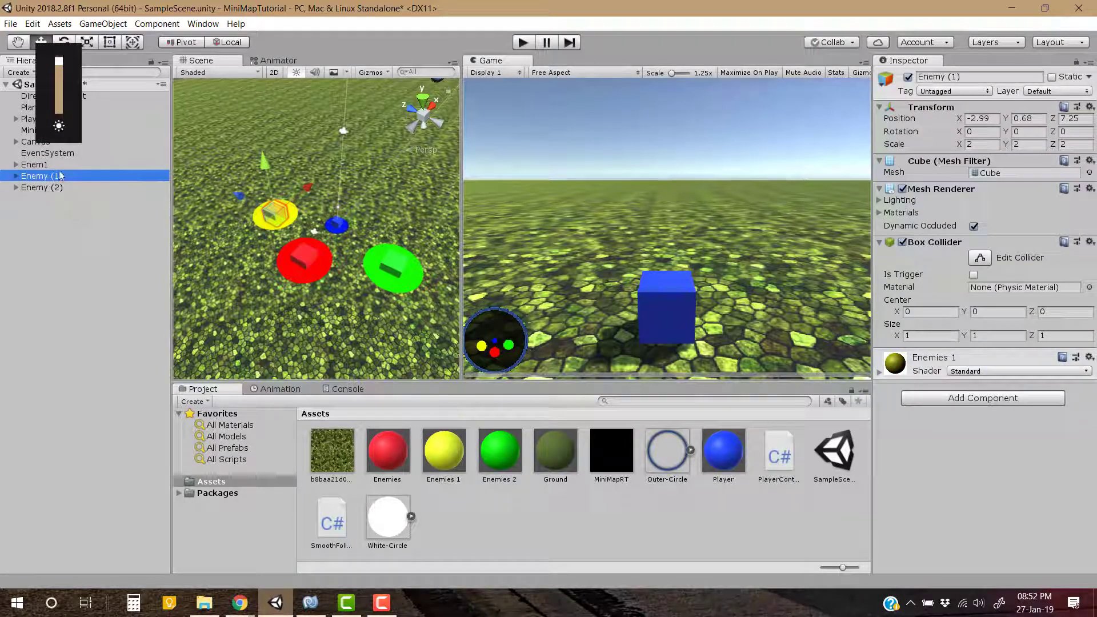
{"action": "key", "text": "F2"}
{"action": "type", "text": "Enemy2"}
{"action": "key", "text": "Return"}
{"action": "key", "text": "Down"}
{"action": "key", "text": "F2"}
{"action": "type", "text": "Enemy3"}
{"action": "key", "text": "Return"}
{"action": "key", "text": "Up"}
{"action": "key", "text": "Up"}
{"action": "key", "text": "F2"}
{"action": "left_click", "coordinate": [93, 254]}
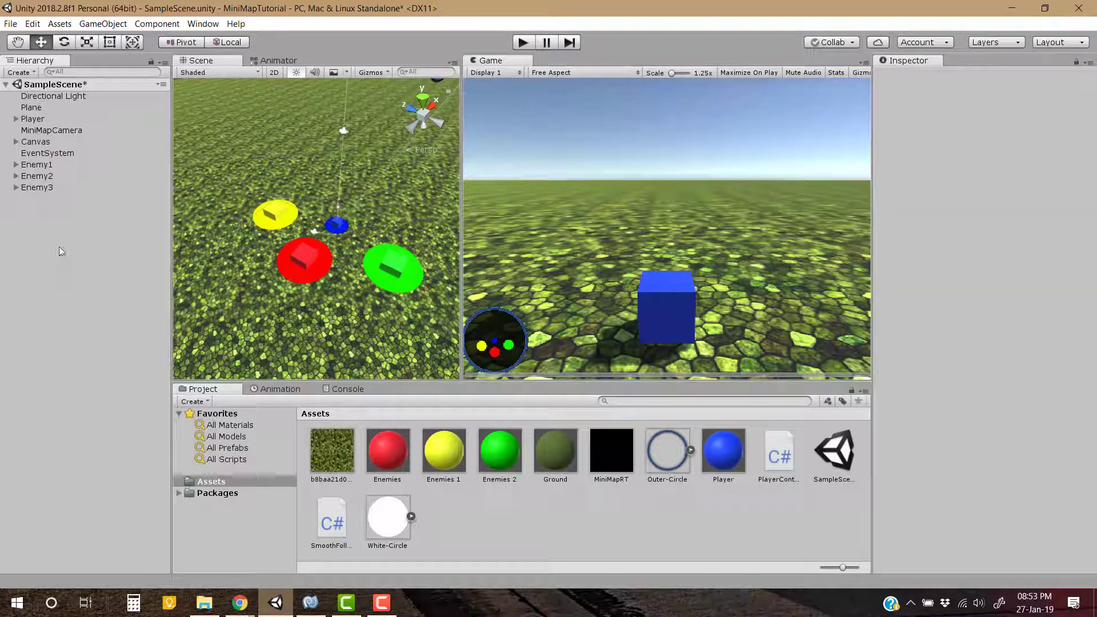
Drag Enemy1, Enemy2 and Enemy3 into the Assets folder to create prefabs
{"action": "left_click", "coordinate": [42, 168]}
{"action": "left_click", "coordinate": [132, 250]}
{"action": "left_click_drag", "start_coordinate": [523, 536], "coordinate": [523, 535]}
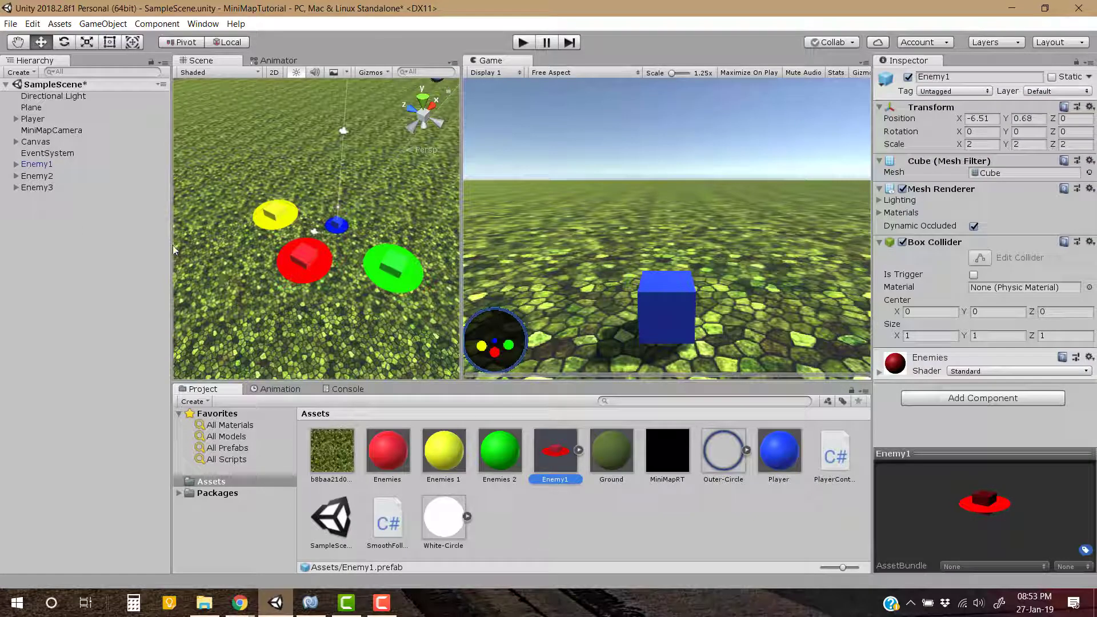
{"action": "left_click_drag", "start_coordinate": [36, 176], "coordinate": [547, 512]}
{"action": "left_click_drag", "start_coordinate": [35, 187], "coordinate": [615, 518]}
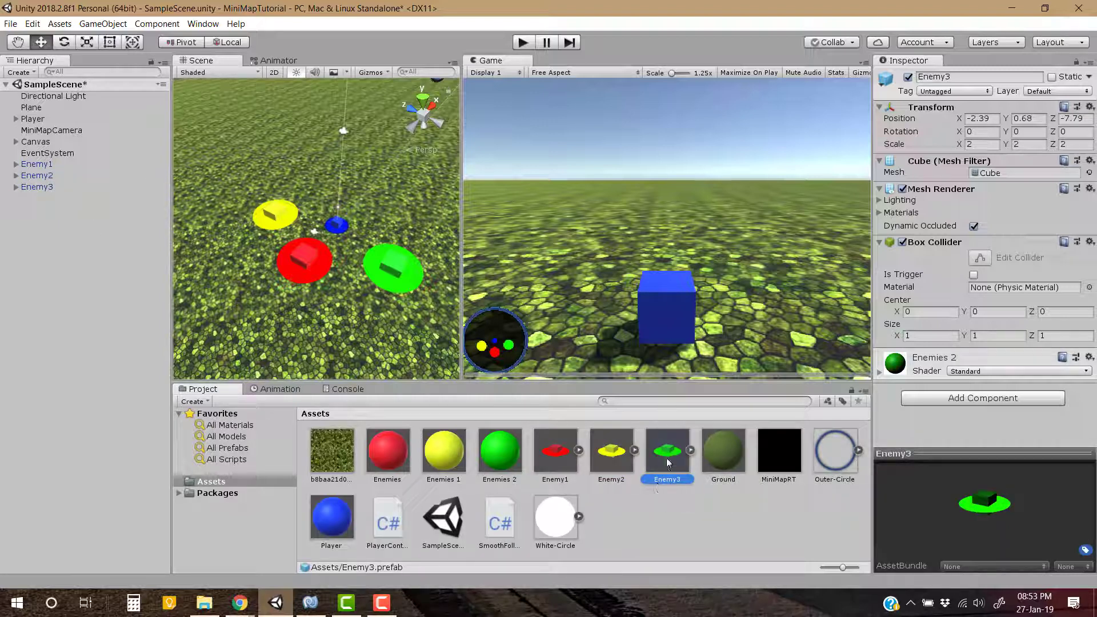
{"action": "left_click", "coordinate": [59, 166]}
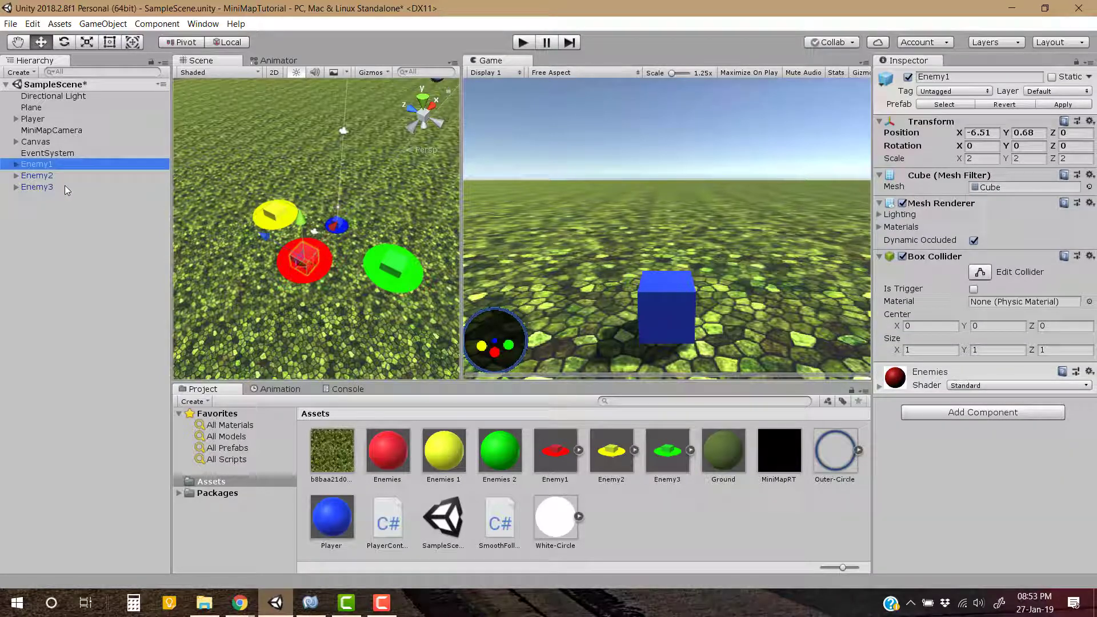
Delete the three enemy instances and add an empty object named EnemySpawner
{"action": "left_click", "coordinate": [65, 185], "text": "shift"}
{"action": "key", "text": "Delete"}
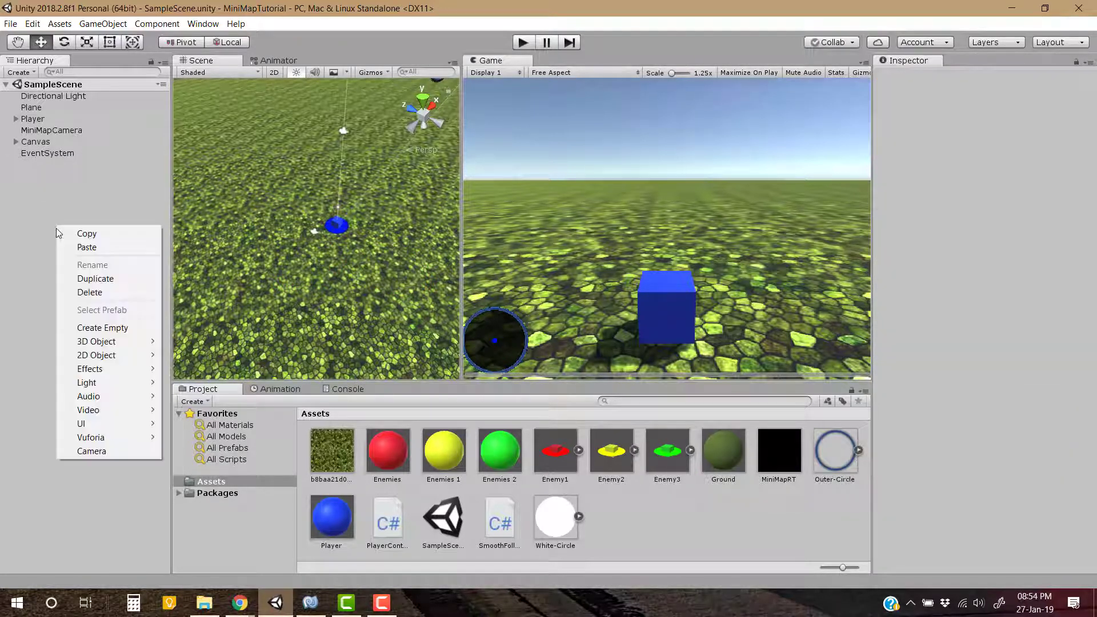
{"action": "left_click", "coordinate": [102, 327]}
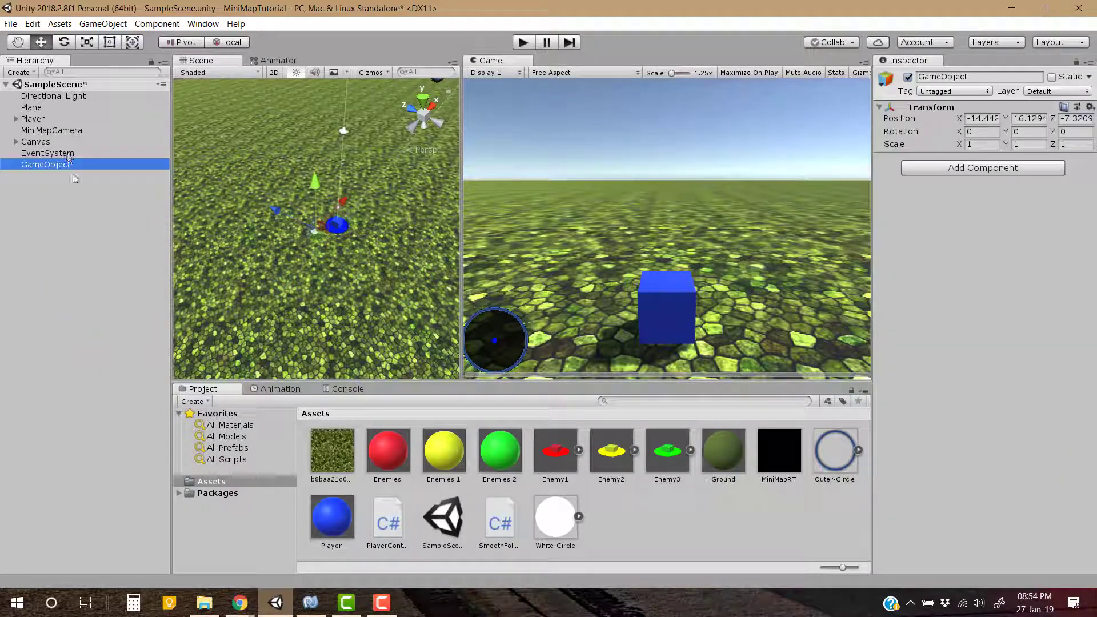
{"action": "key", "text": "F2"}
{"action": "type", "text": "EnemySpawner"}
{"action": "key", "text": "Return"}
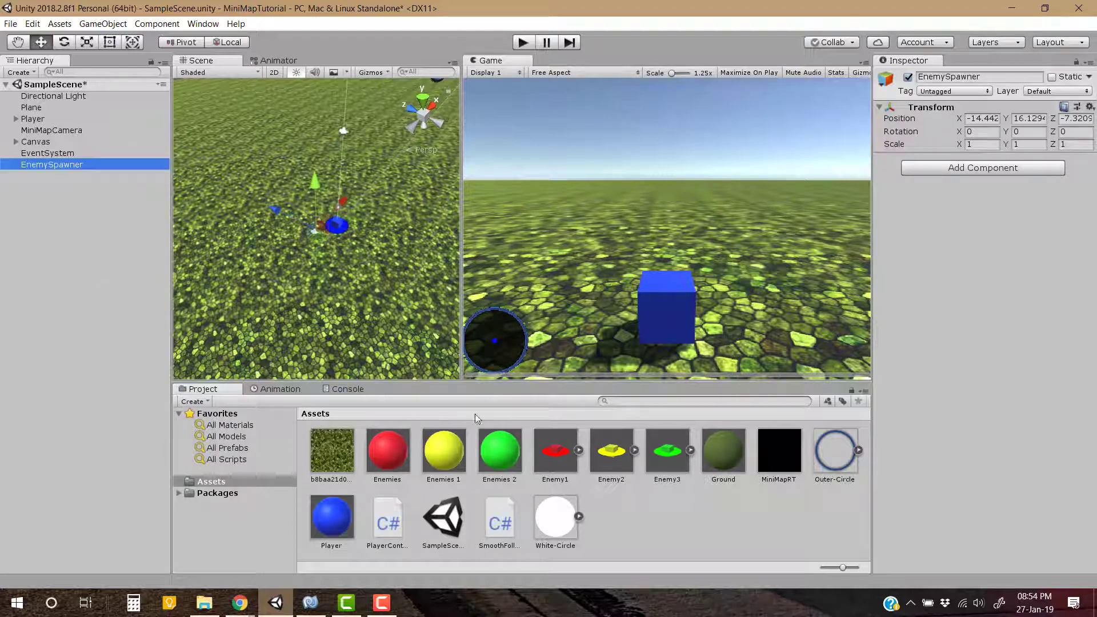
Create a C# script named Spawner in the Assets folder
{"action": "left_click", "coordinate": [645, 531]}
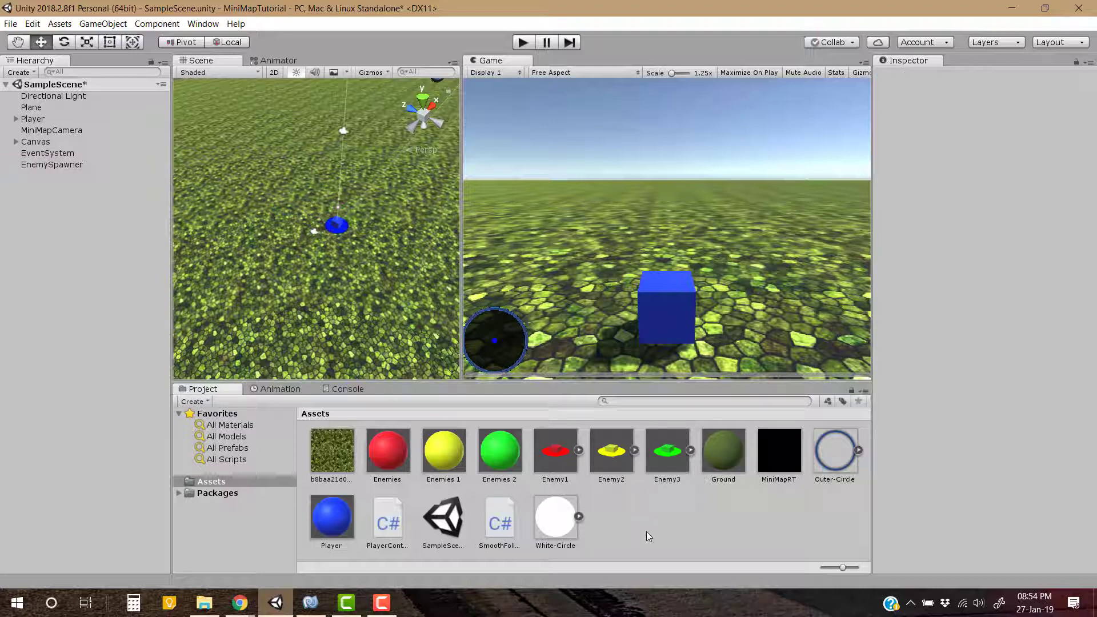
{"action": "left_click", "coordinate": [1094, 605]}
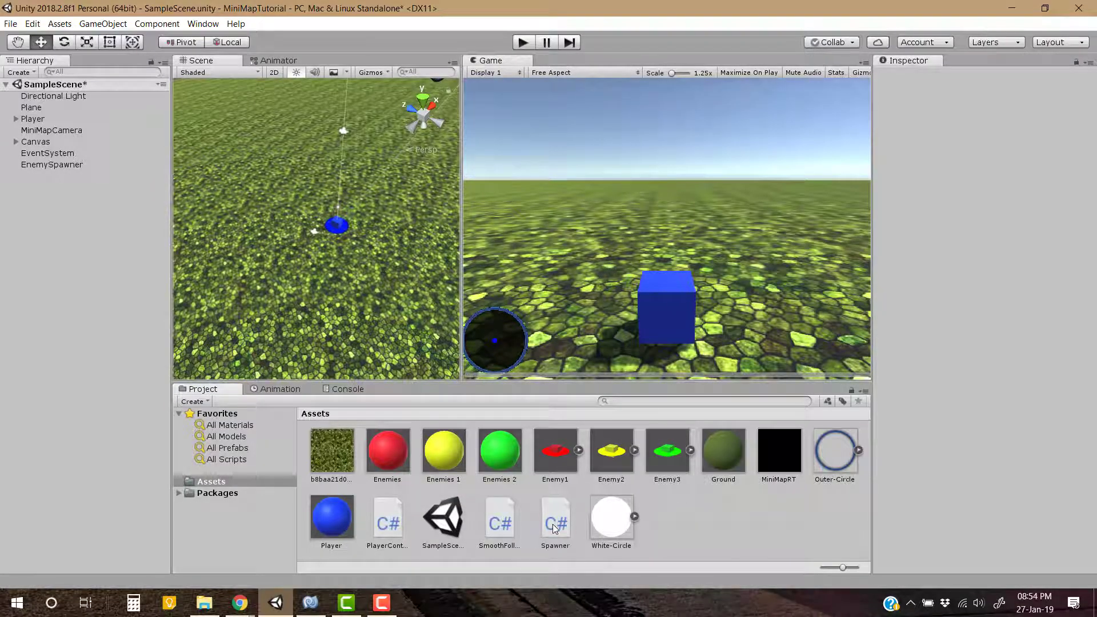
{"action": "left_click", "coordinate": [67, 165]}
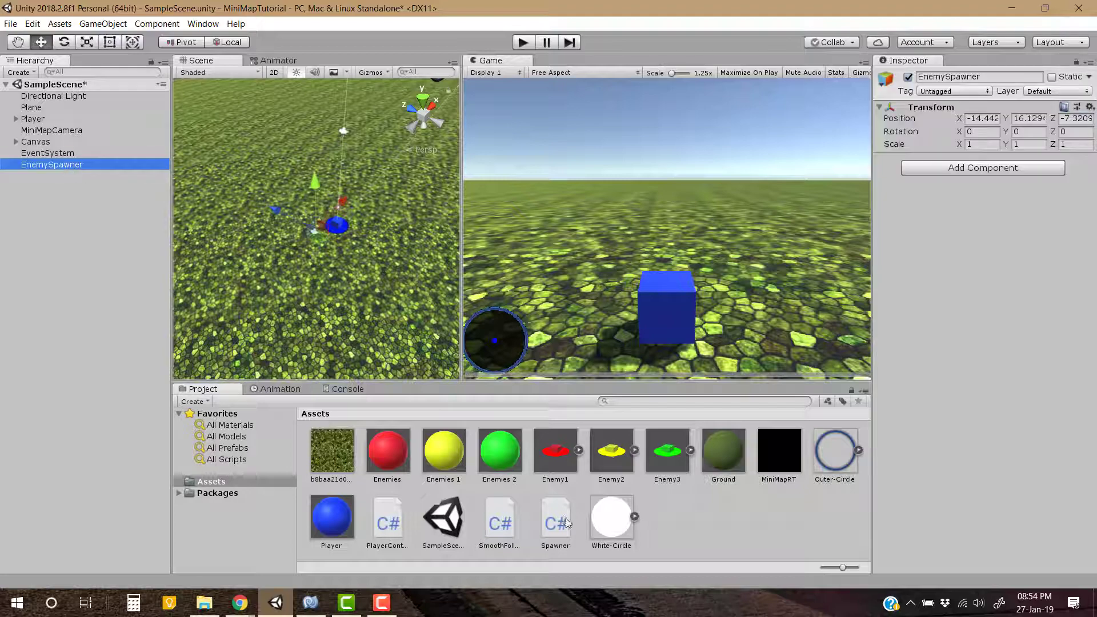
{"action": "left_click", "coordinate": [692, 534]}
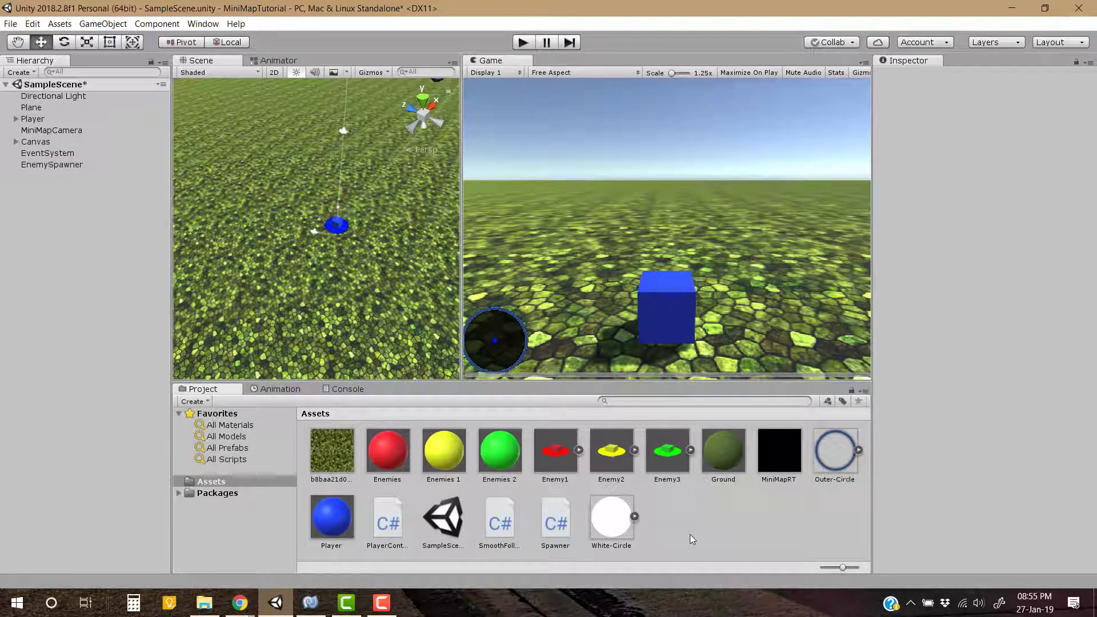
Open Spawner.cs in MonoDevelop and review its Prefab, Time and WaitForSeconds coroutine code
{"action": "double_click", "coordinate": [495, 512]}
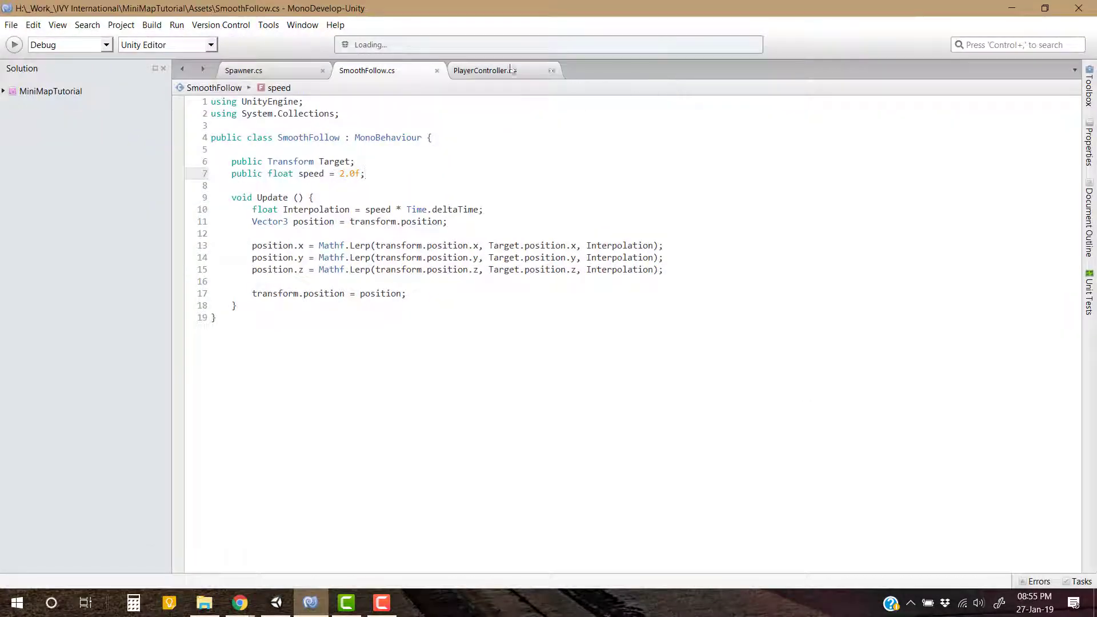
{"action": "left_click", "coordinate": [257, 75]}
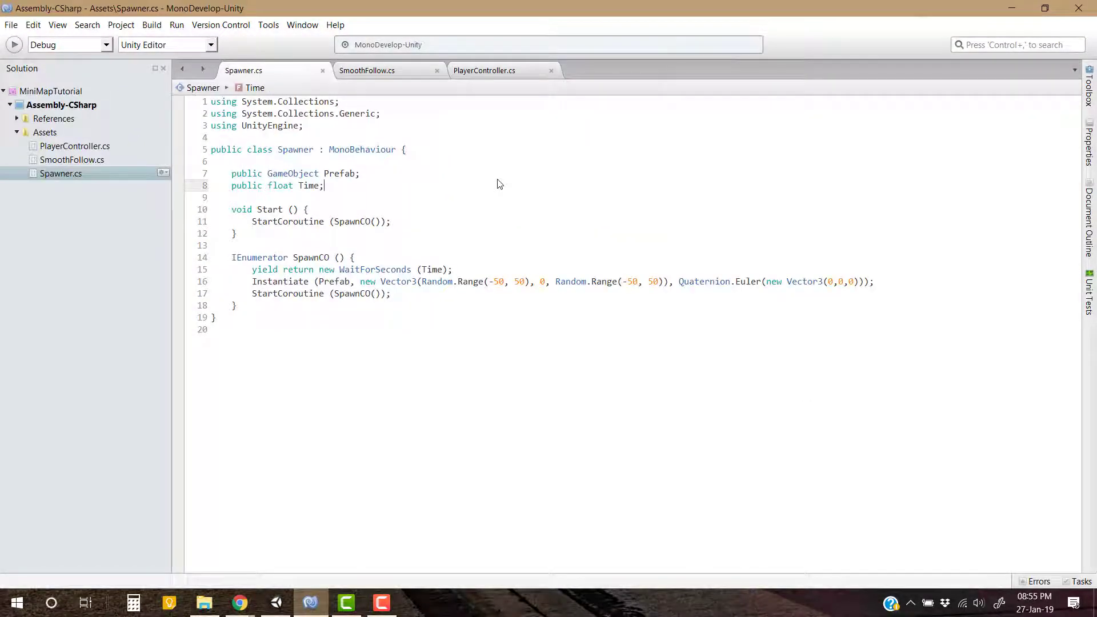
{"action": "double_click", "coordinate": [341, 175]}
{"action": "double_click", "coordinate": [308, 186]}
{"action": "left_click", "coordinate": [316, 189]}
{"action": "double_click", "coordinate": [435, 271]}
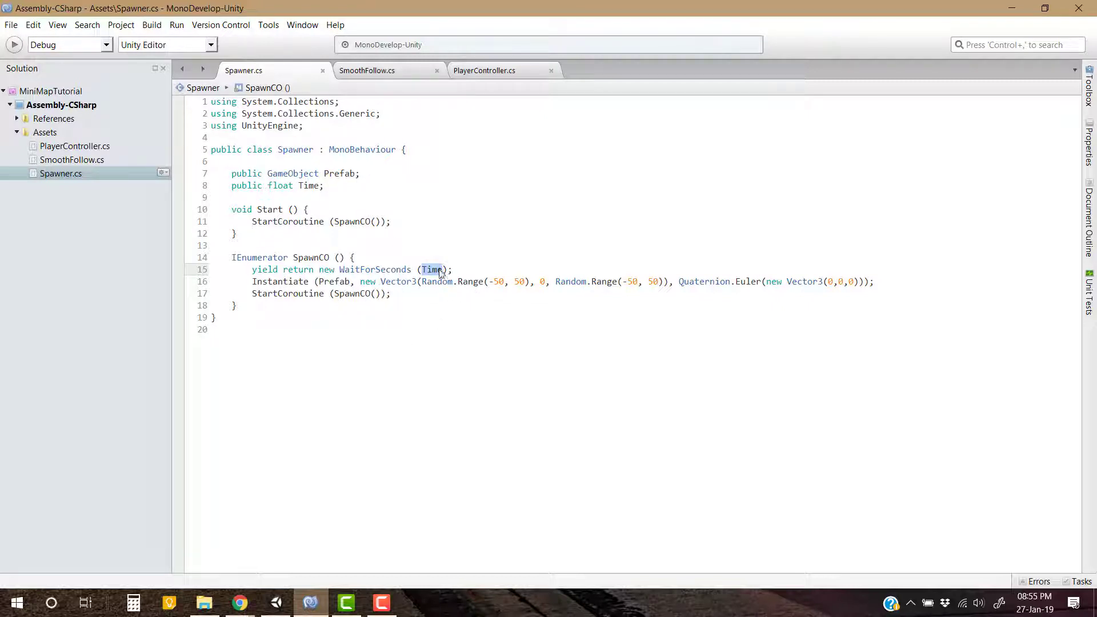
{"action": "left_click", "coordinate": [445, 296]}
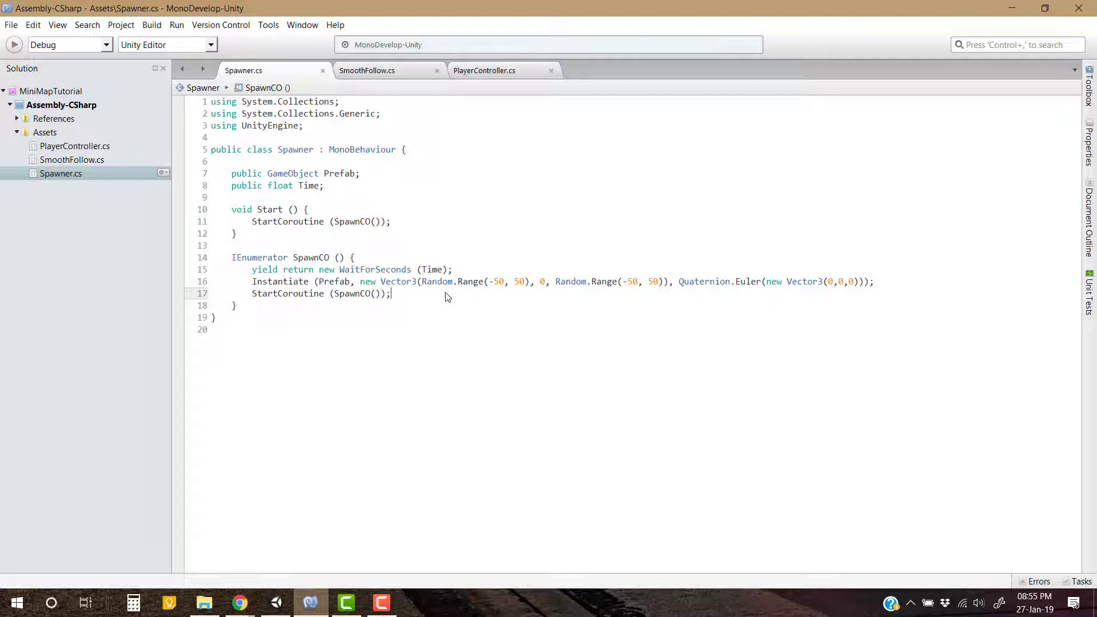
Make Prefab a GameObject array and Instantiate a random one via Random.Range(0, Prefab.Length)
{"action": "left_click", "coordinate": [386, 178]}
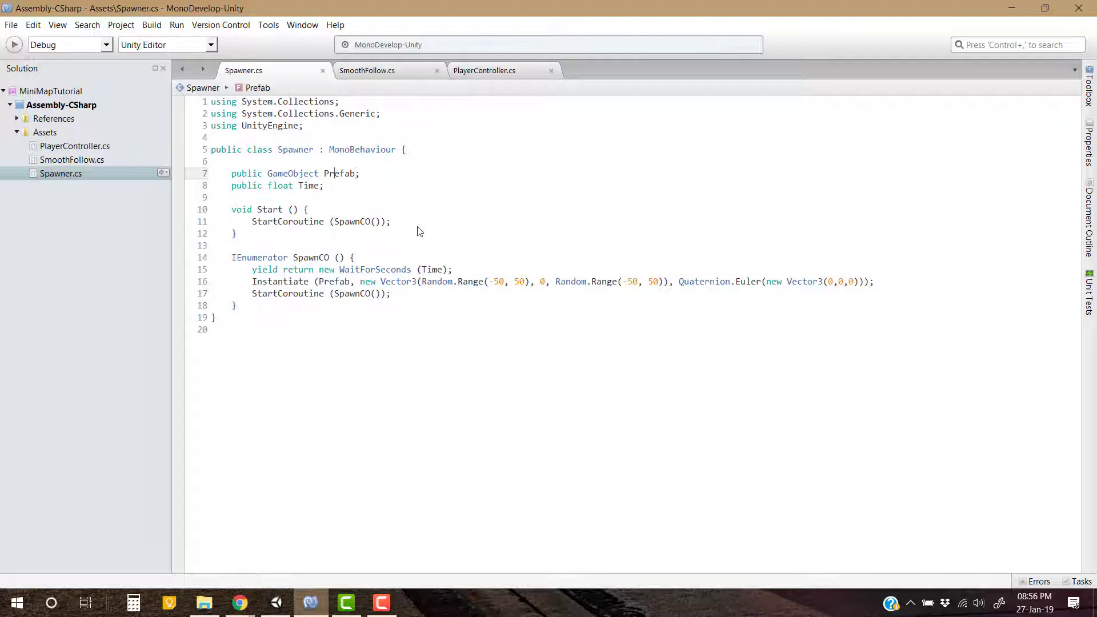
{"action": "type", "text": "[]"}
{"action": "key", "text": "Home"}
{"action": "key", "text": "Down"}
{"action": "key", "text": "Down"}
{"action": "key", "text": "Down"}
{"action": "key", "text": "Down"}
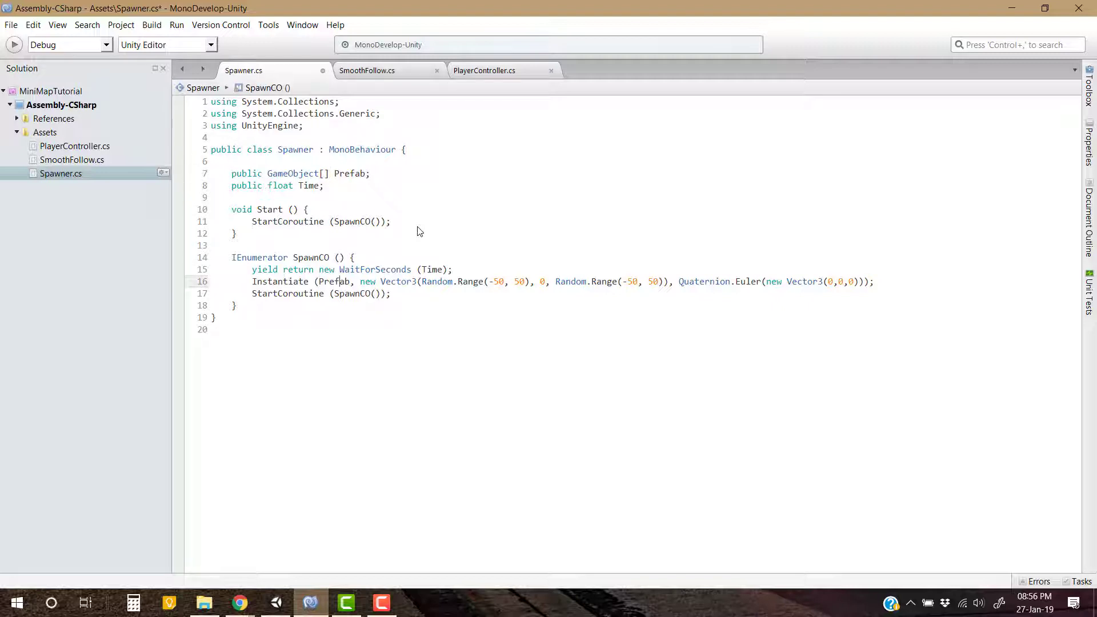
{"action": "type", "text": "[Random.R"}
{"action": "key", "text": "Return"}
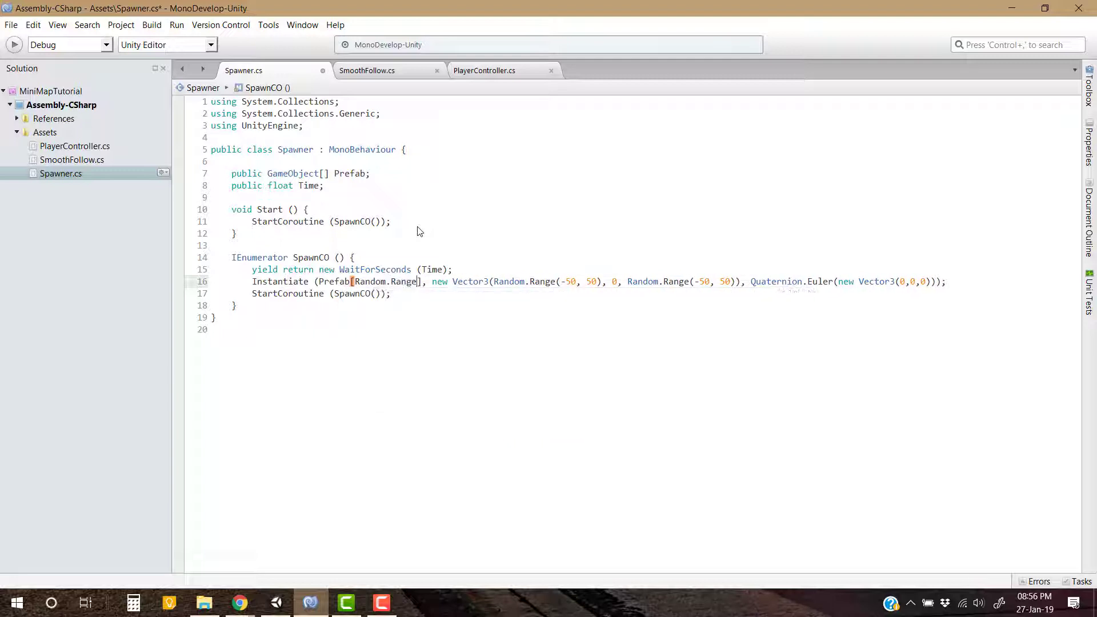
{"action": "type", "text": "()"}
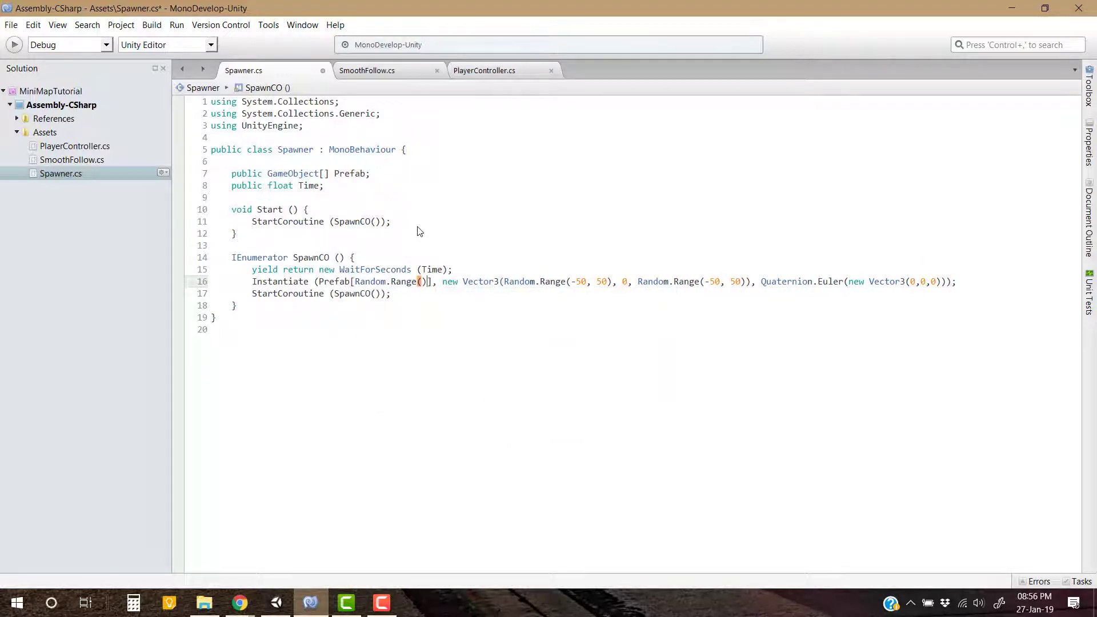
{"action": "type", "text": "0,"}
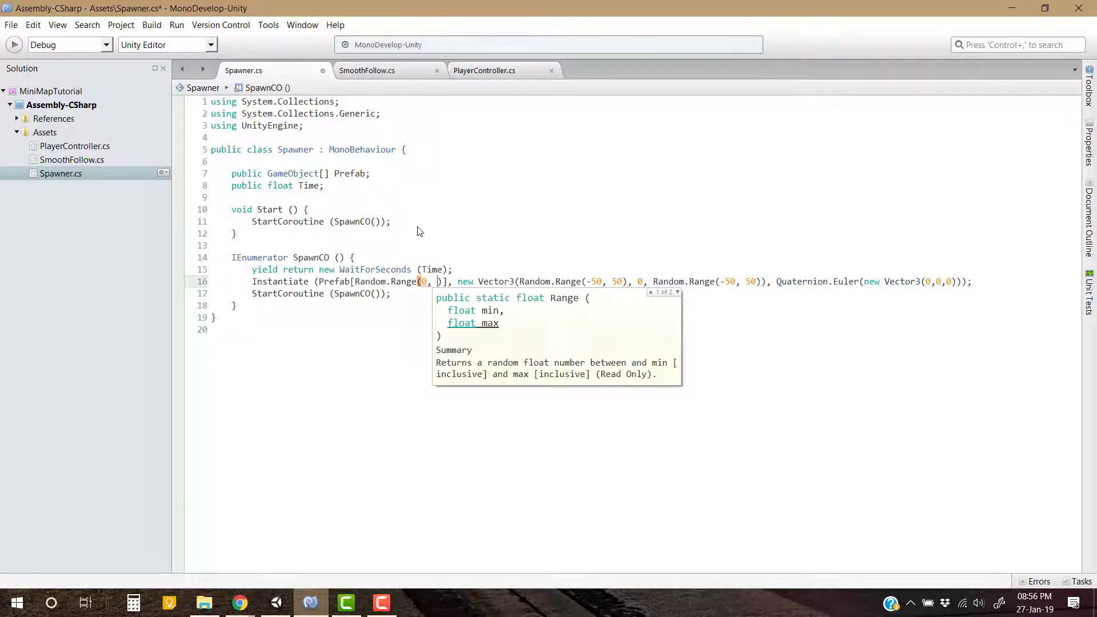
{"action": "type", "text": " Pre"}
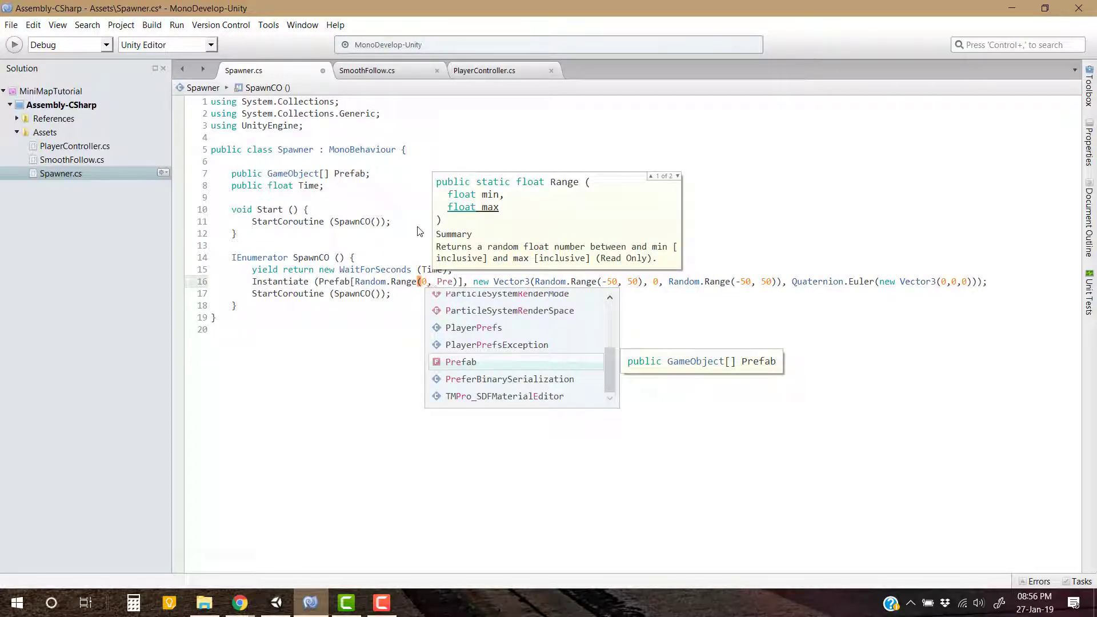
{"action": "key", "text": "Return"}
{"action": "type", "text": "."}
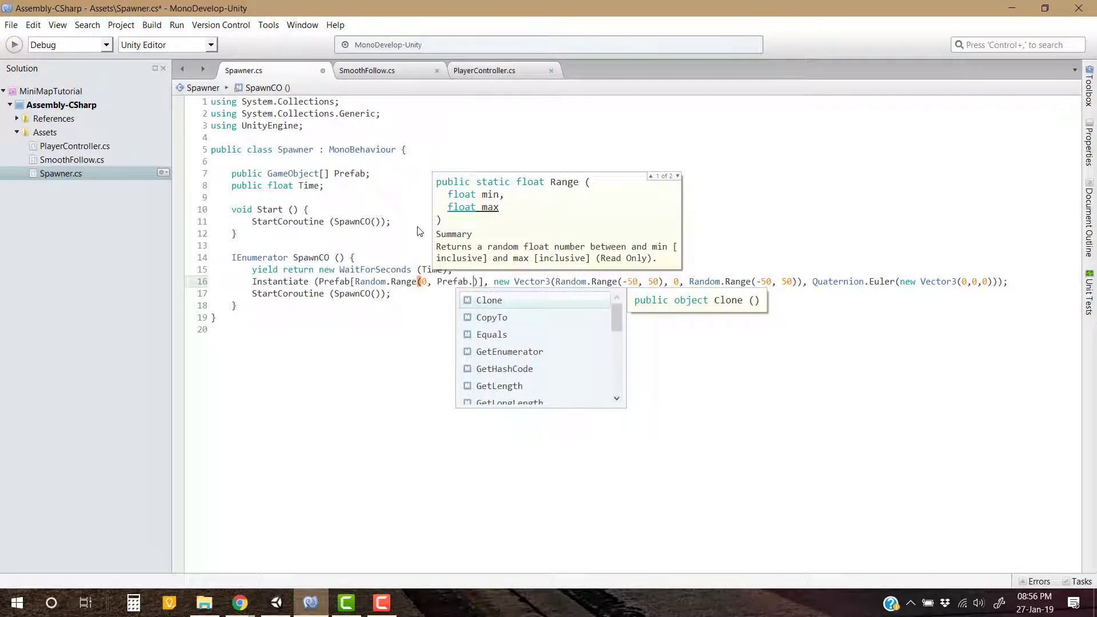
{"action": "type", "text": "l"}
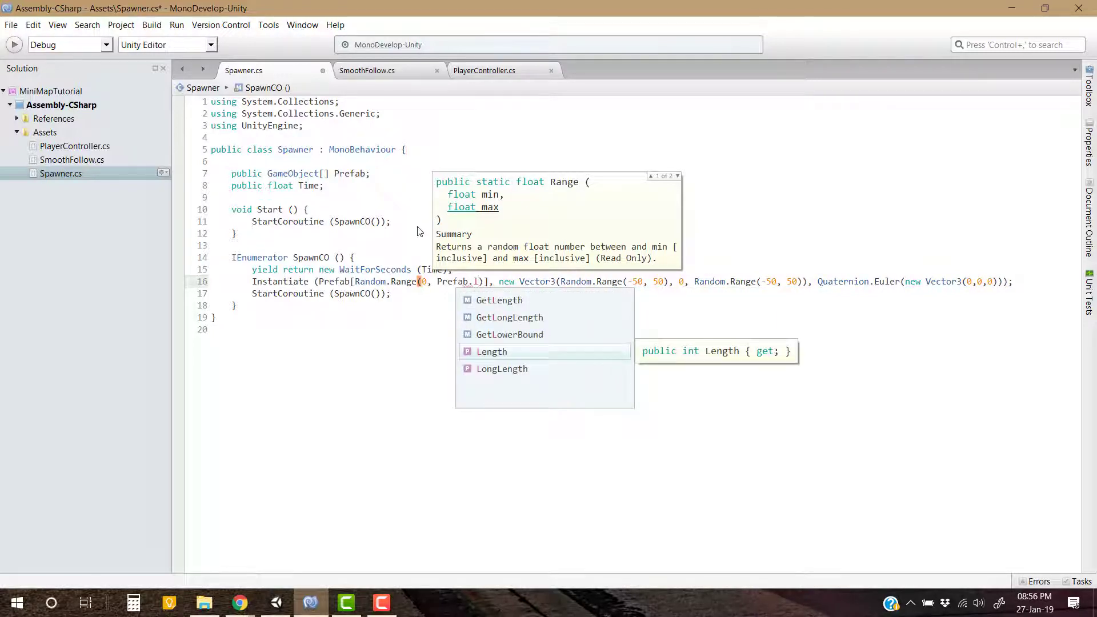
{"action": "key", "text": "Return"}
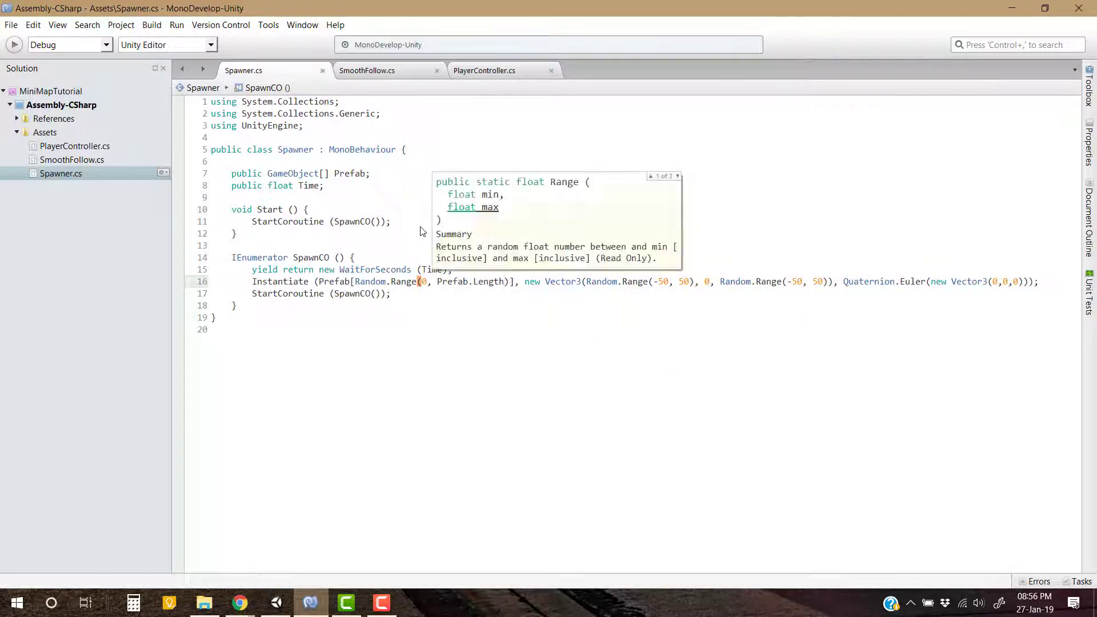
{"action": "key", "text": "Escape"}
{"action": "key", "text": "Up"}
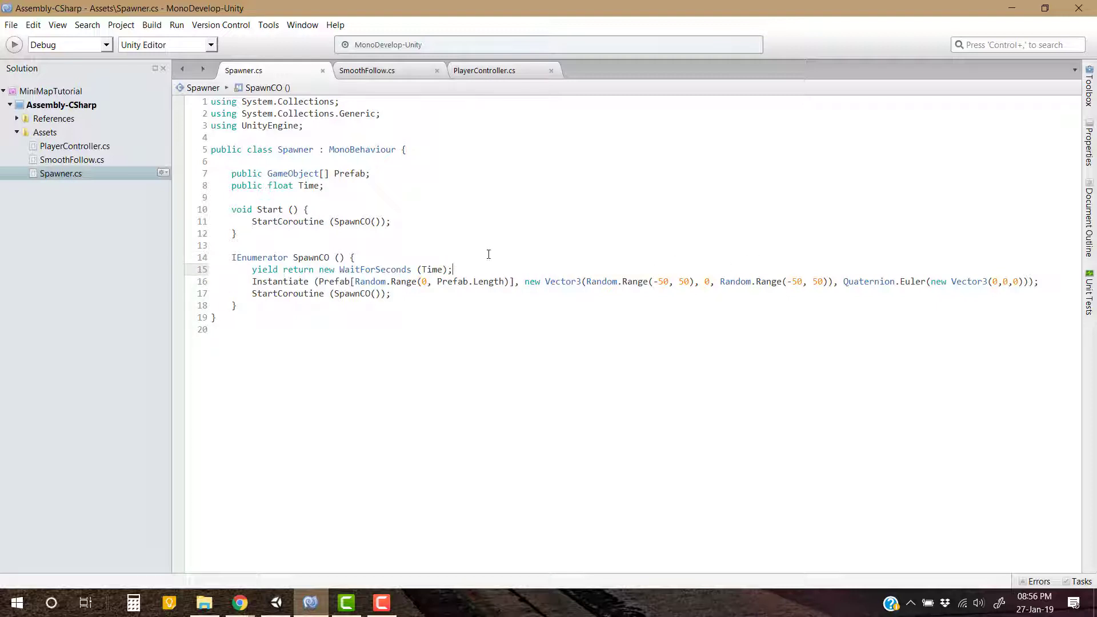
Check the spawn position uses Random.Range(-50,50) for x and z at height 0
{"action": "left_click", "coordinate": [336, 173]}
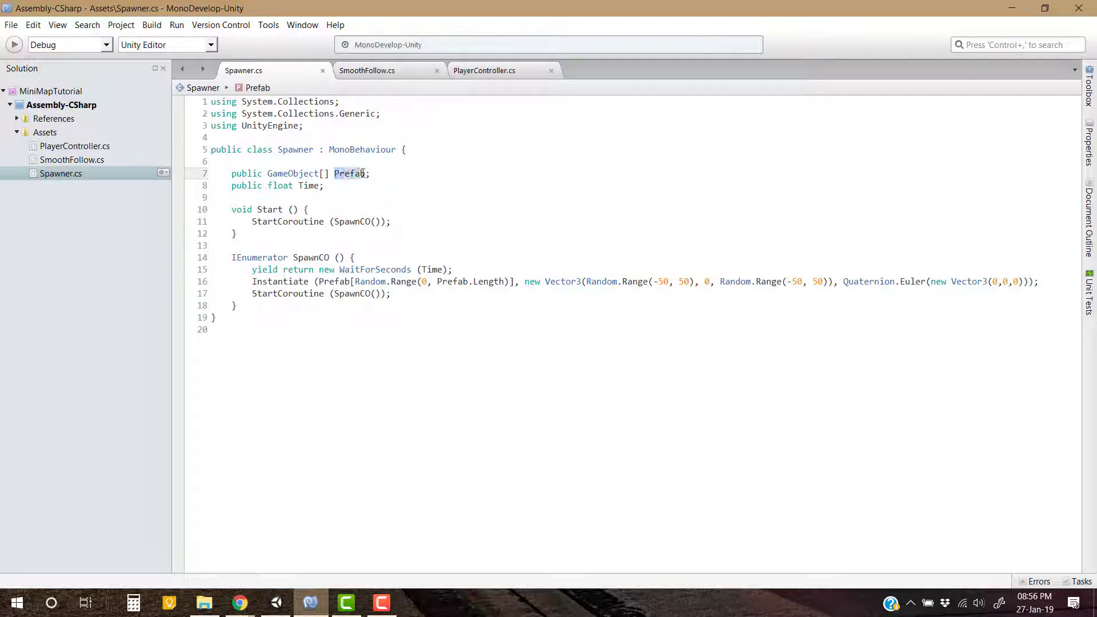
{"action": "left_click", "coordinate": [380, 173]}
{"action": "left_click_drag", "start_coordinate": [693, 281], "coordinate": [586, 276]}
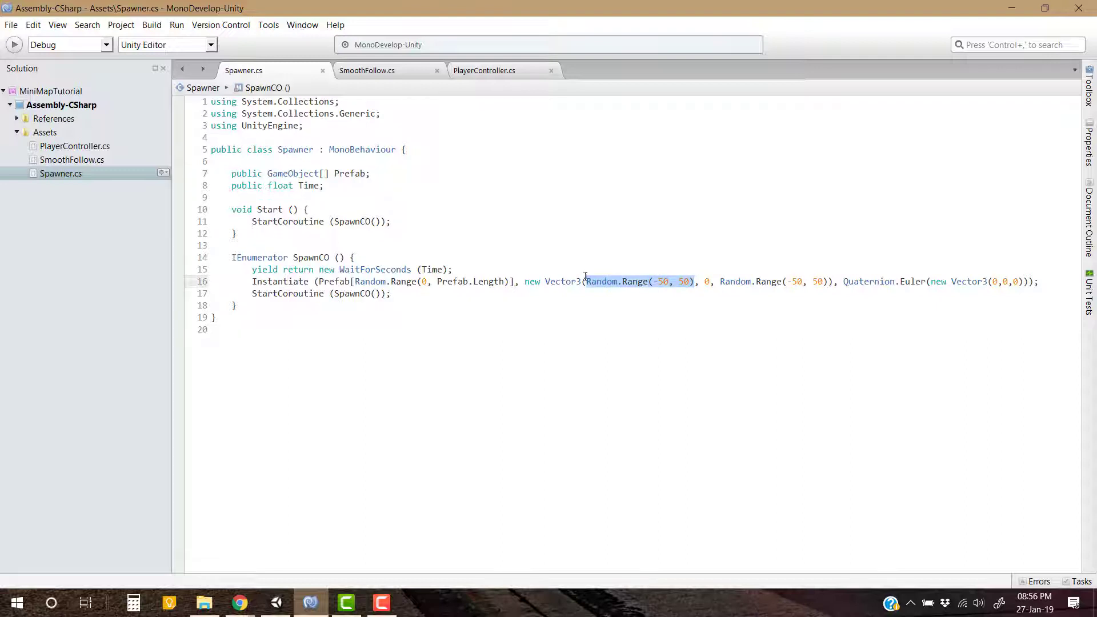
{"action": "left_click_drag", "start_coordinate": [828, 289], "coordinate": [714, 283]}
{"action": "left_click", "coordinate": [824, 284]}
Back in Unity, attach the Spawner script to EnemySpawner
{"action": "key", "text": "alt+Tab"}
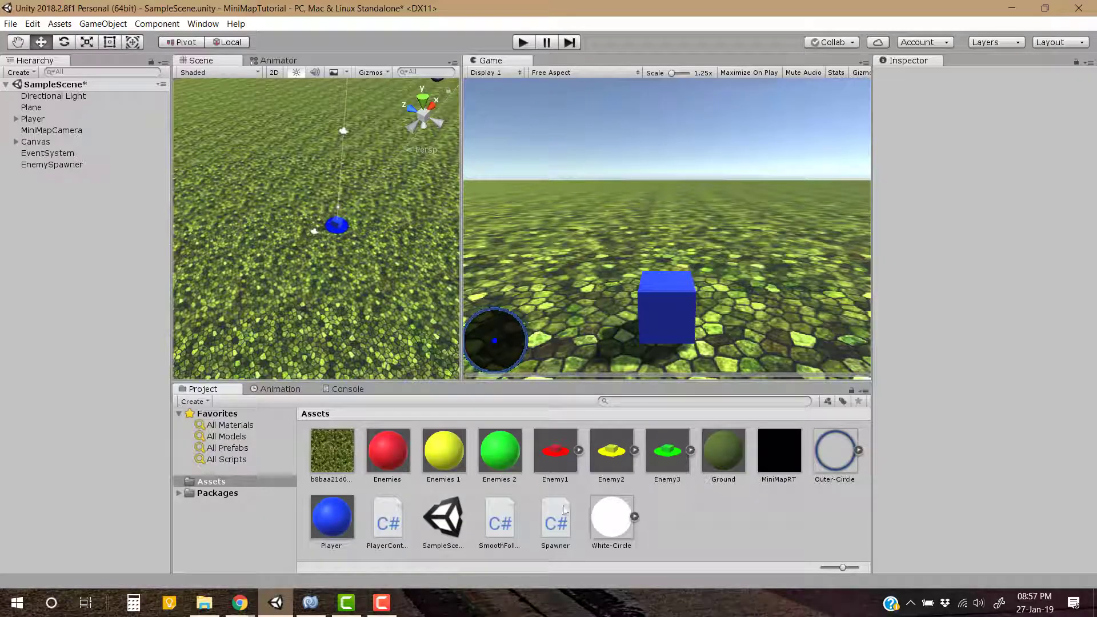
{"action": "left_click", "coordinate": [557, 514]}
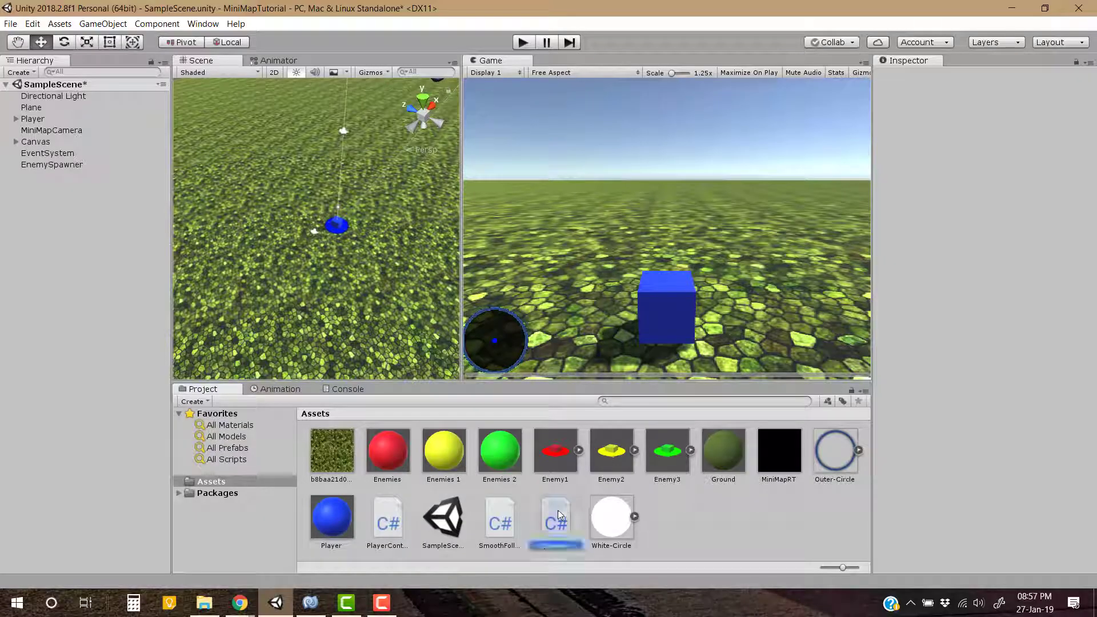
{"action": "left_click", "coordinate": [80, 165]}
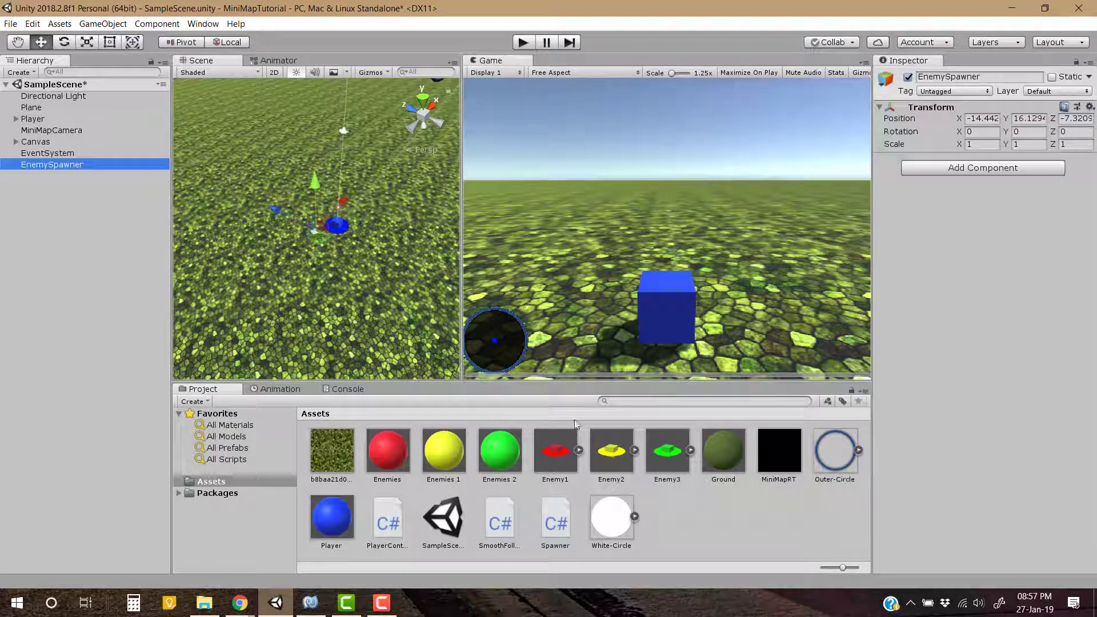
{"action": "left_click_drag", "start_coordinate": [556, 523], "coordinate": [1008, 355]}
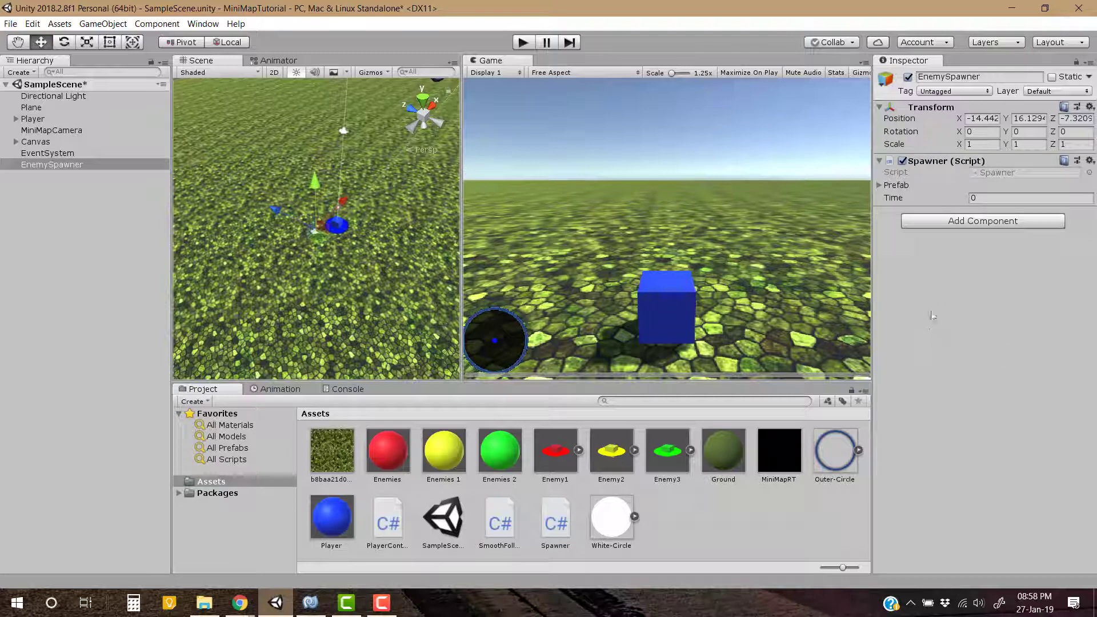
Set Prefab size to 3 and fill the slots with Enemy1, Enemy2 and Enemy3
{"action": "left_click", "coordinate": [881, 187]}
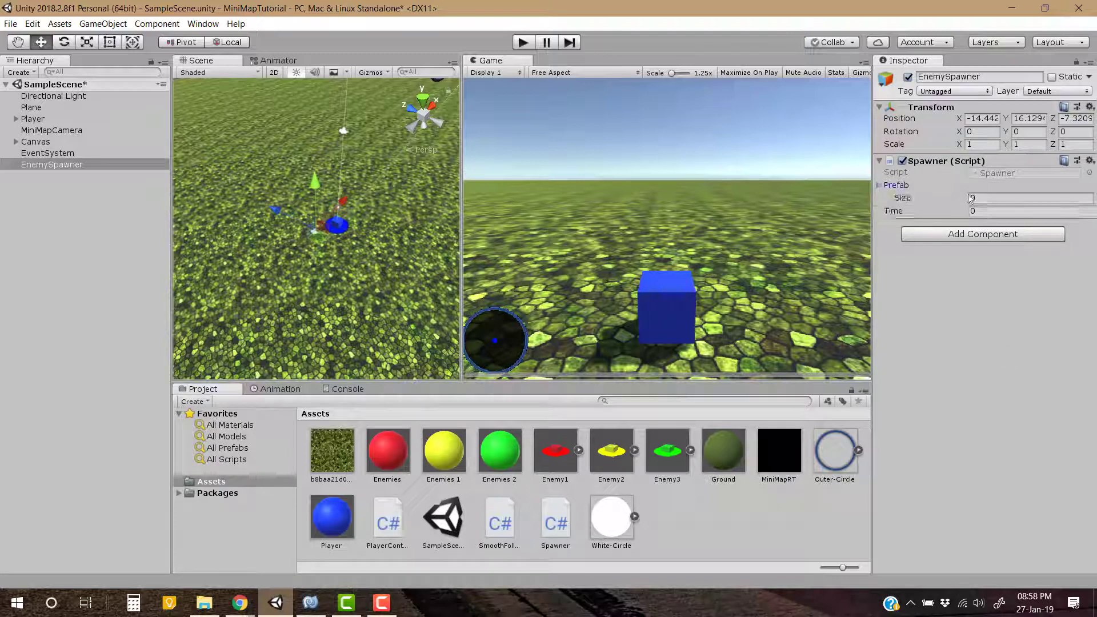
{"action": "left_click", "coordinate": [986, 199]}
{"action": "type", "text": "3"}
{"action": "key", "text": "Return"}
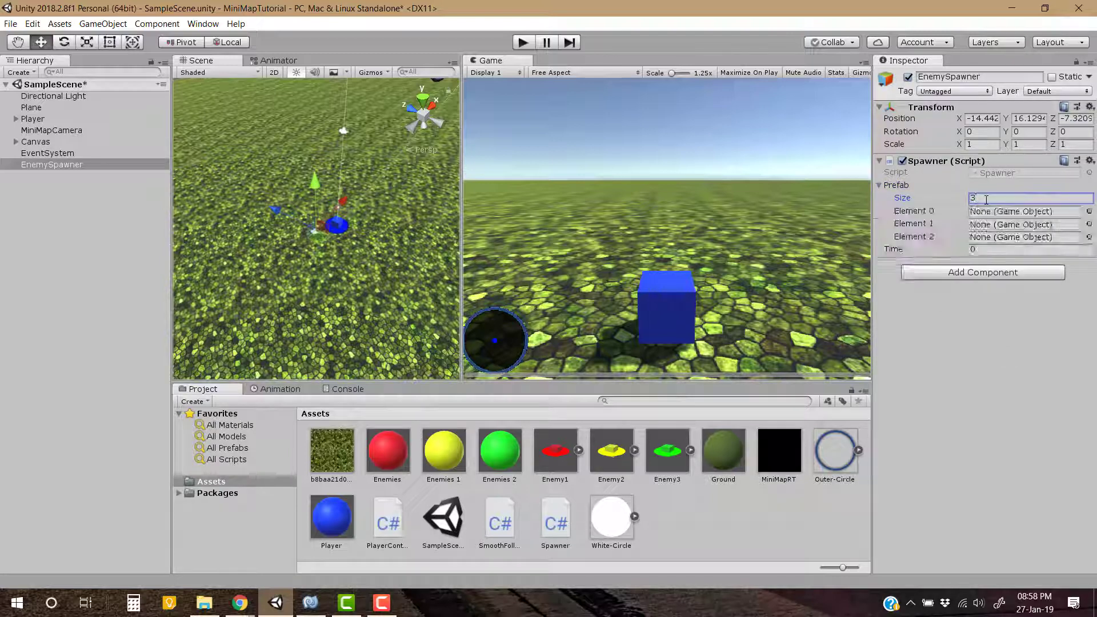
{"action": "left_click_drag", "start_coordinate": [556, 450], "coordinate": [1021, 211]}
{"action": "mouse_move", "coordinate": [611, 450]}
{"action": "left_mouse_down"}
{"action": "mouse_move", "coordinate": [751, 387]}
{"action": "mouse_move", "coordinate": [1020, 223]}
{"action": "left_mouse_up"}
{"action": "left_click_drag", "start_coordinate": [651, 454], "coordinate": [994, 238]}
Set the spawn Time to 1 and save the scene
{"action": "left_click", "coordinate": [986, 250]}
{"action": "type", "text": "1"}
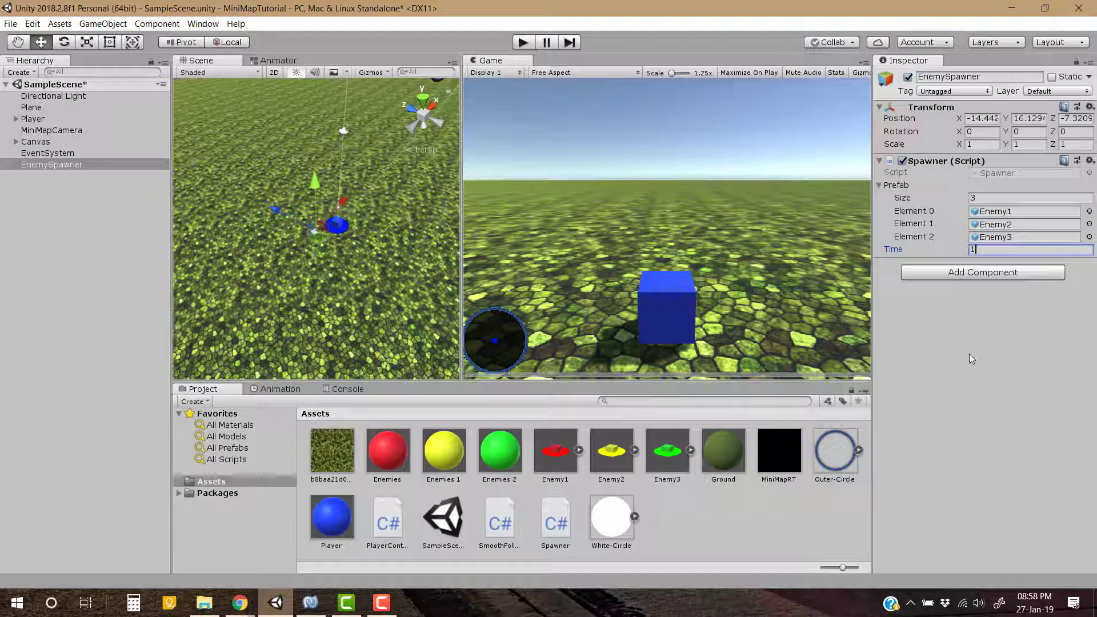
{"action": "key", "text": "ctrl+s"}
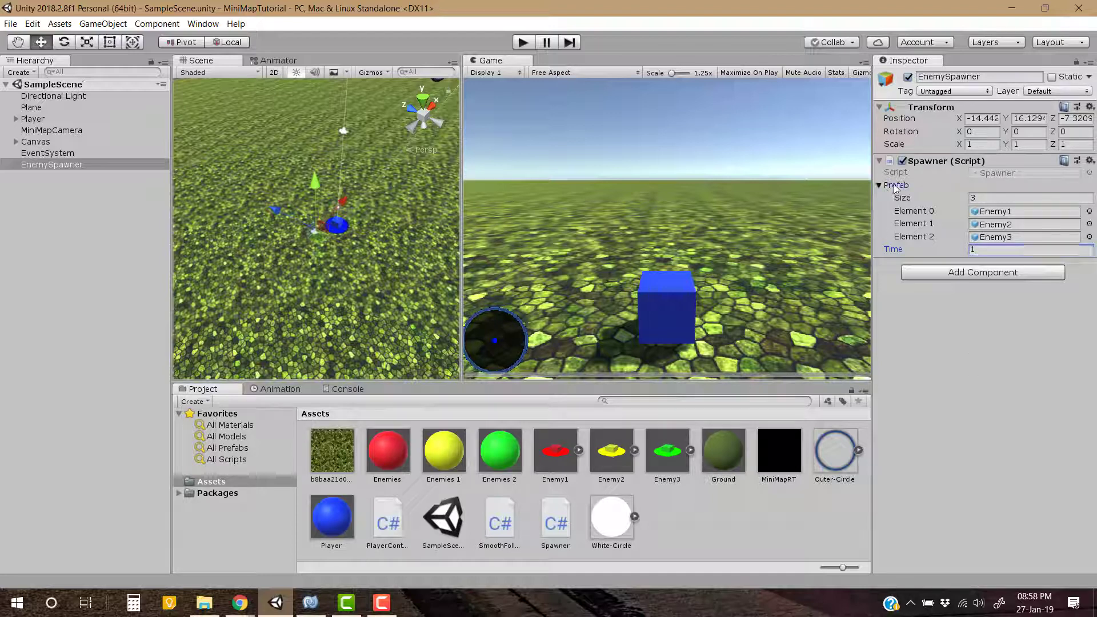
{"action": "left_click", "coordinate": [886, 186]}
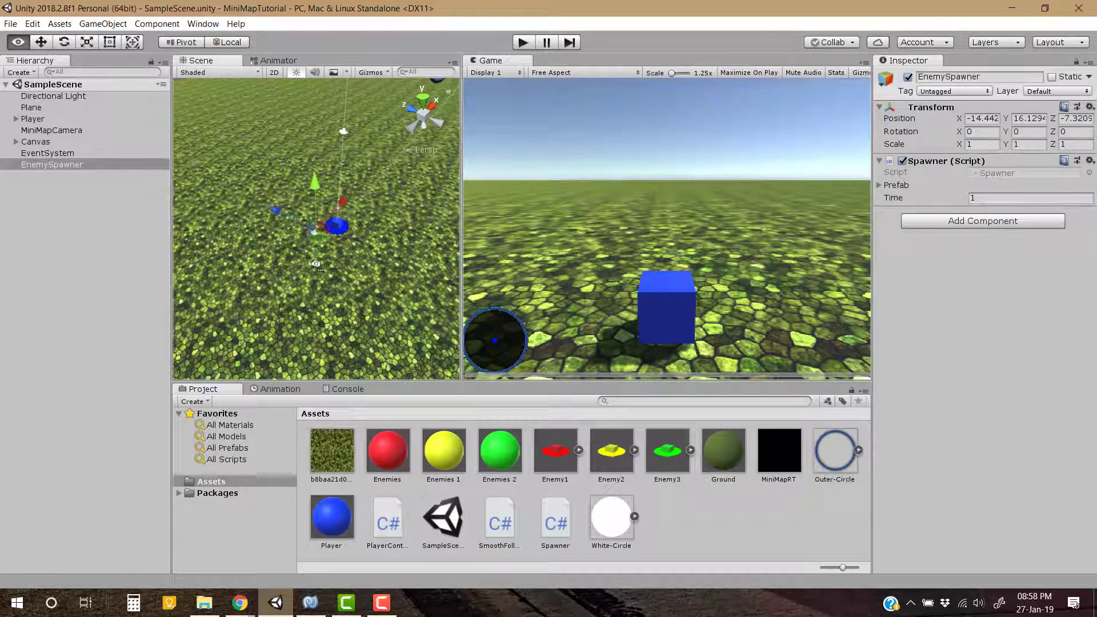
{"action": "scroll", "coordinate": [309, 261], "scroll_direction": "down", "scroll_amount": 3}
Play the scene and steer the player with arrow keys while coloured enemies spawn as minimap dots
{"action": "left_click", "coordinate": [49, 346]}
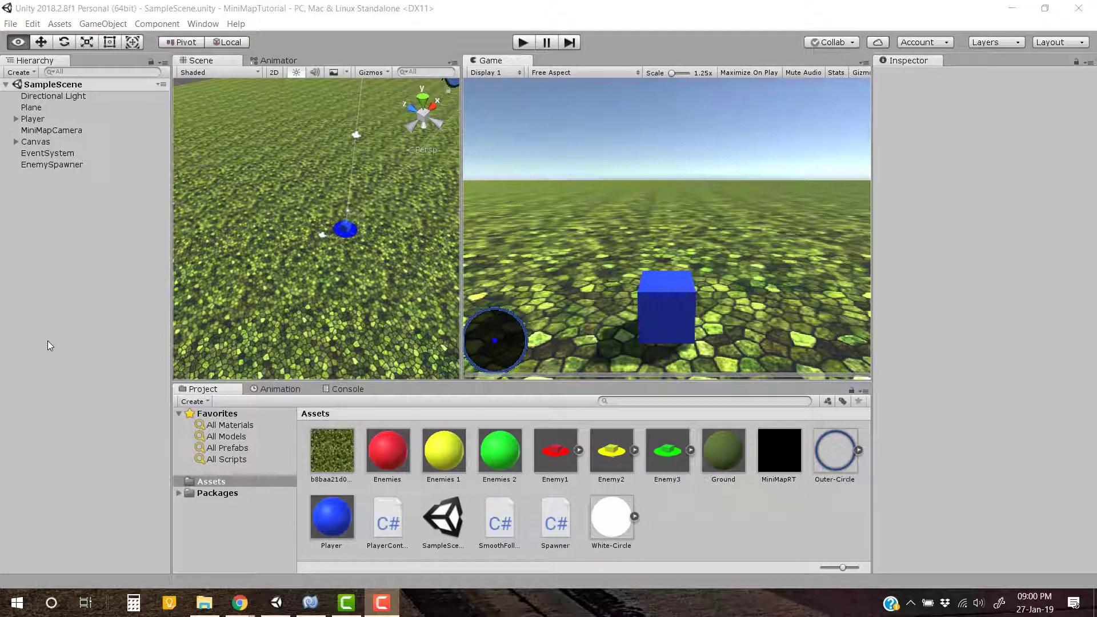
{"action": "left_click", "coordinate": [523, 42]}
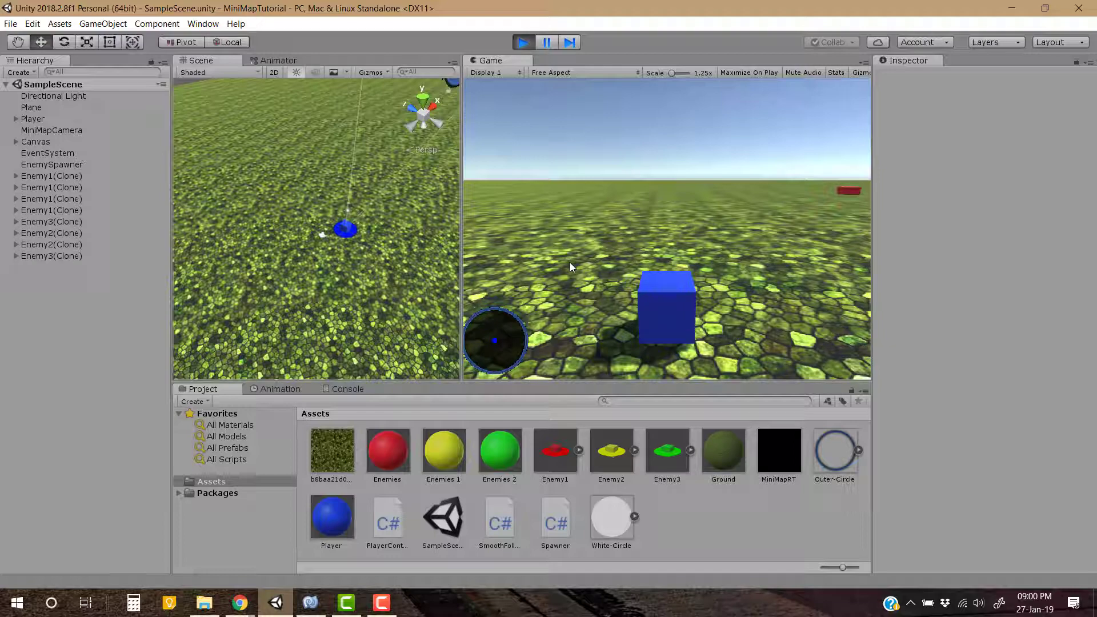
{"action": "key", "text": "Right"}
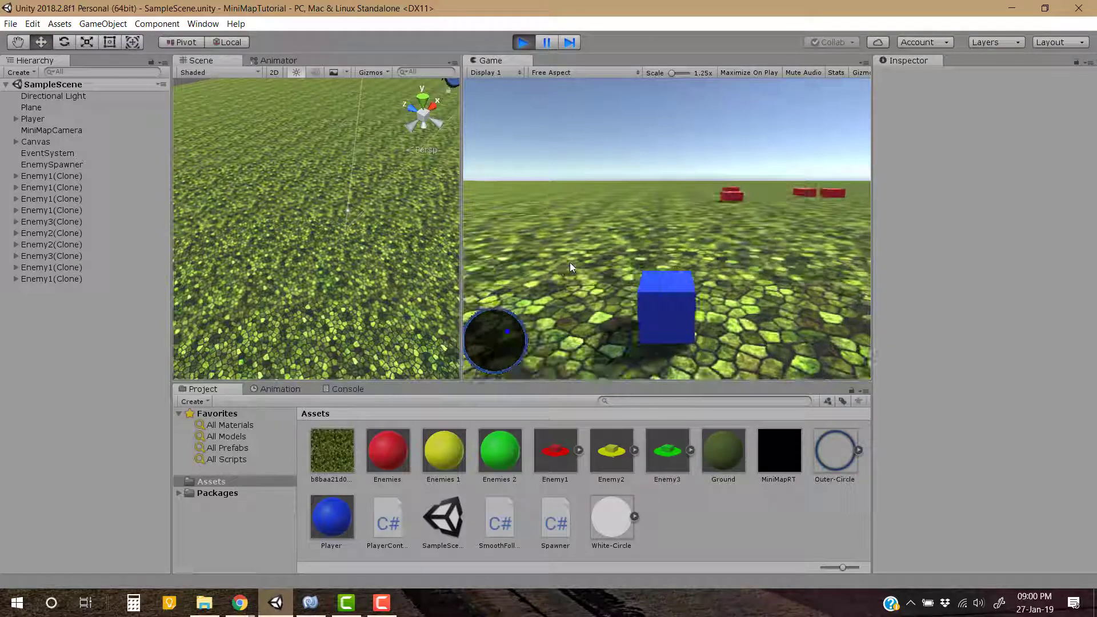
{"action": "key", "text": "Right"}
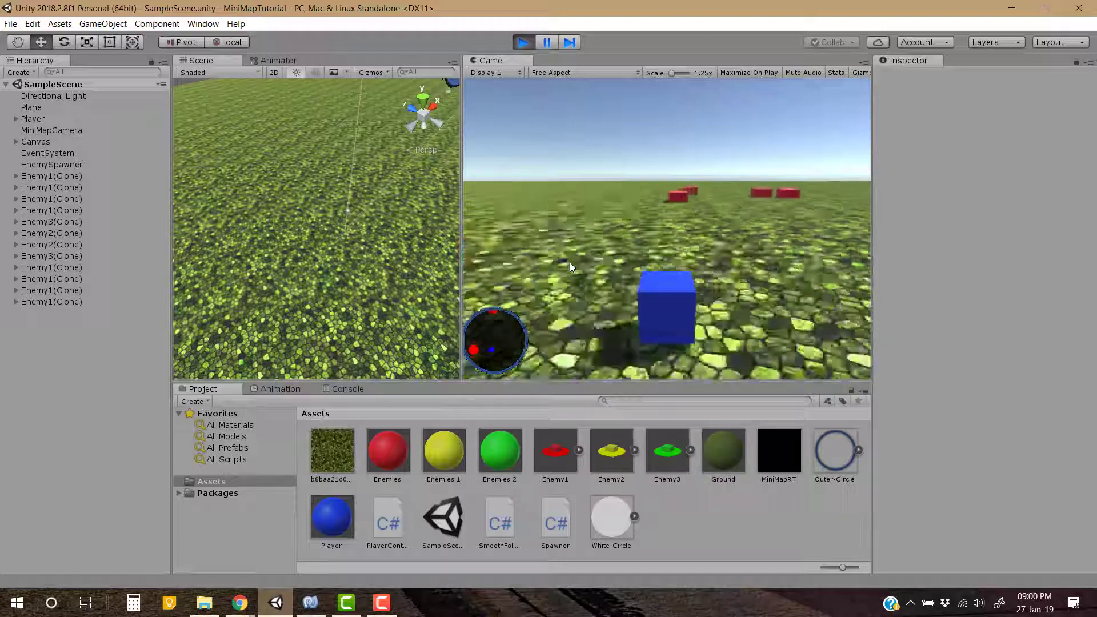
{"action": "key", "text": "Right"}
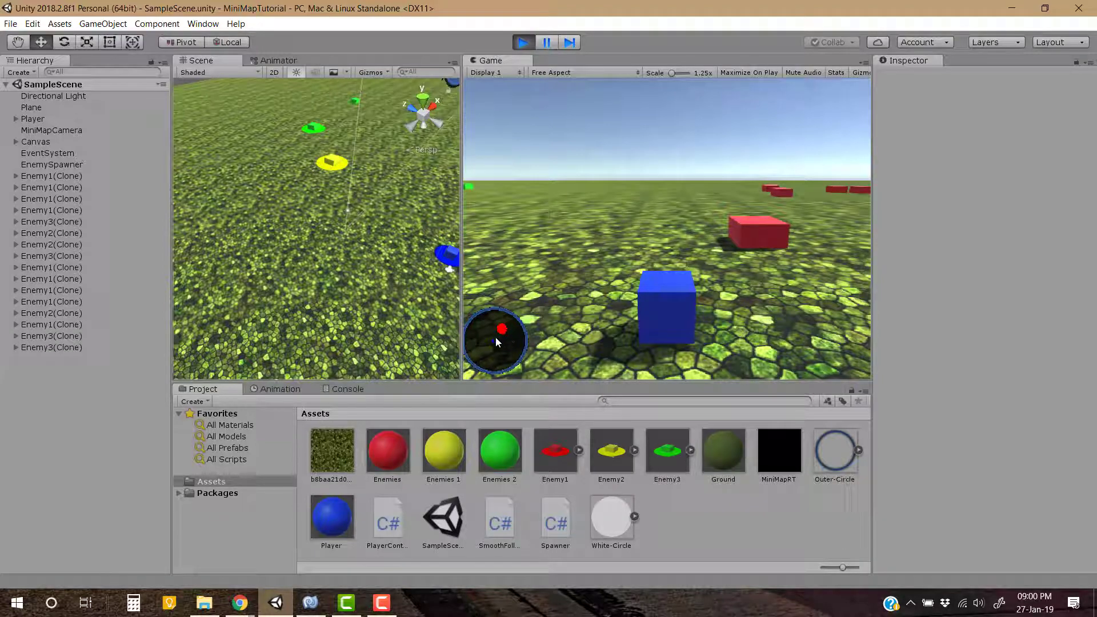
{"action": "key", "text": "Up"}
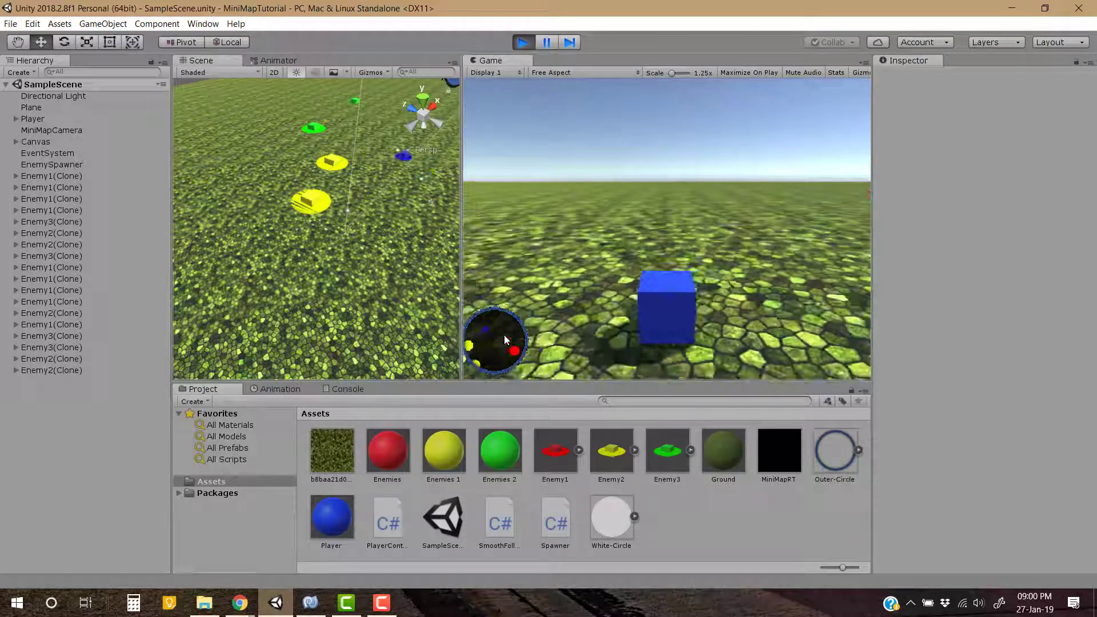
{"action": "key", "text": "Up"}
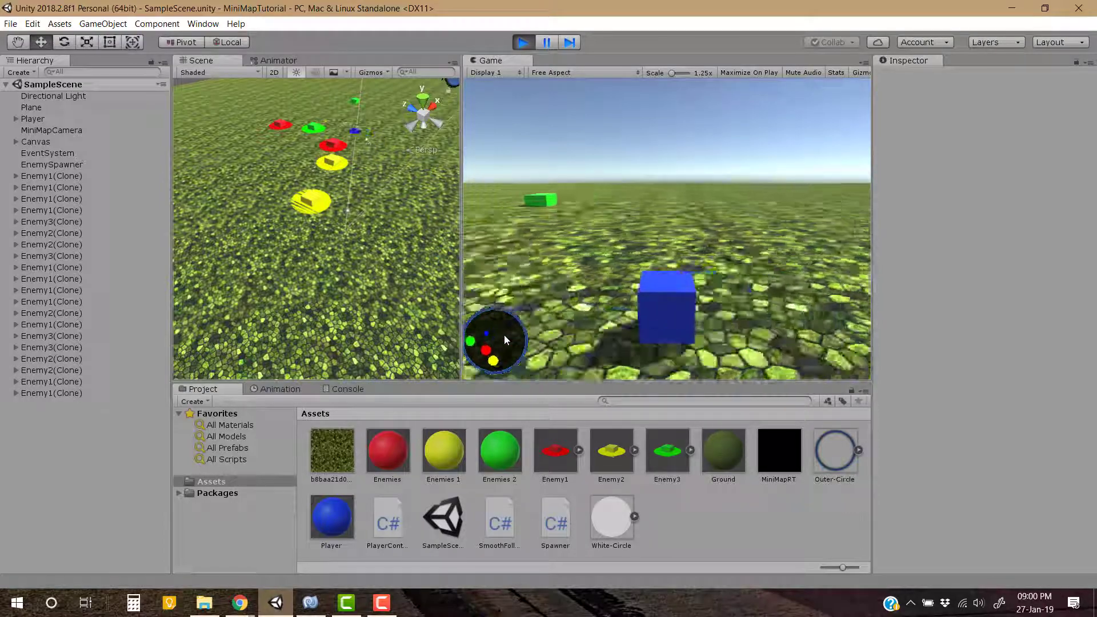
{"action": "key", "text": "Up"}
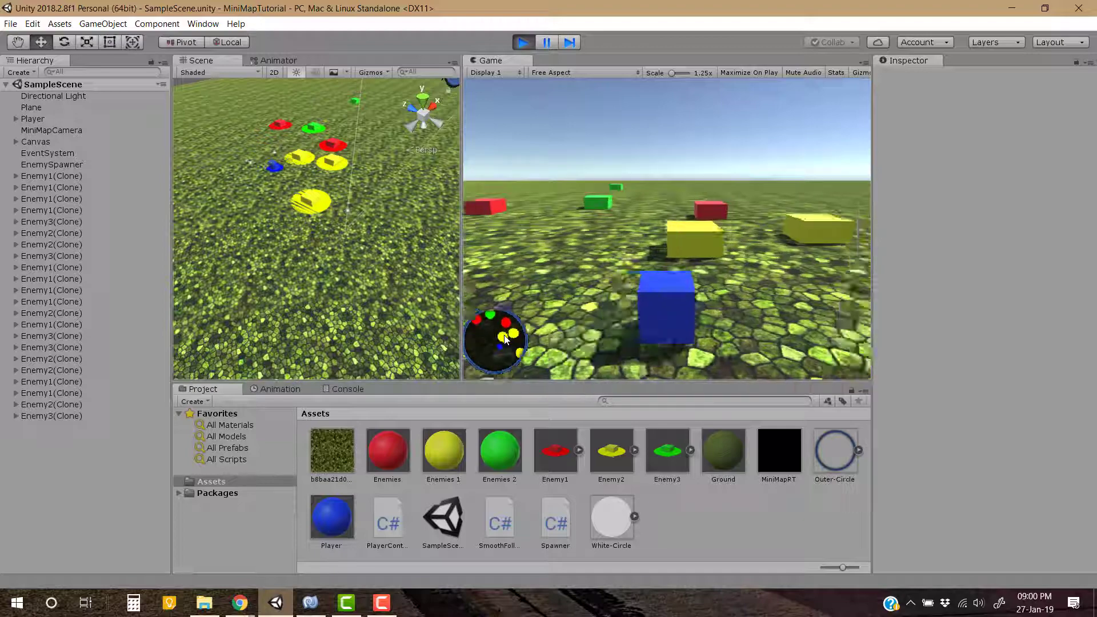
{"action": "key", "text": "Up"}
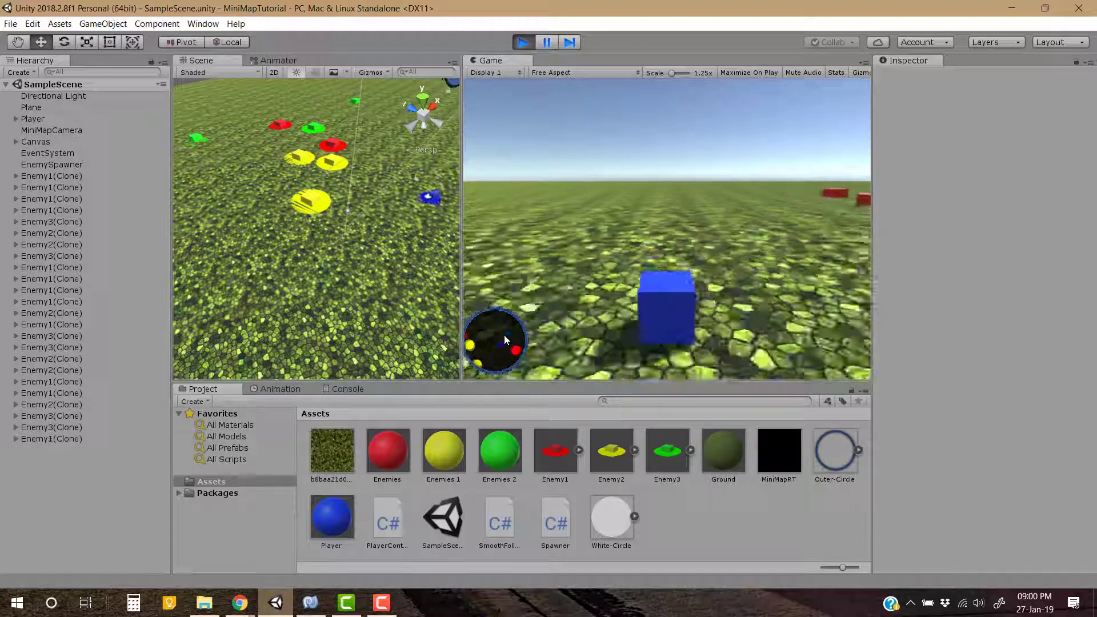
{"action": "key", "text": "Left"}
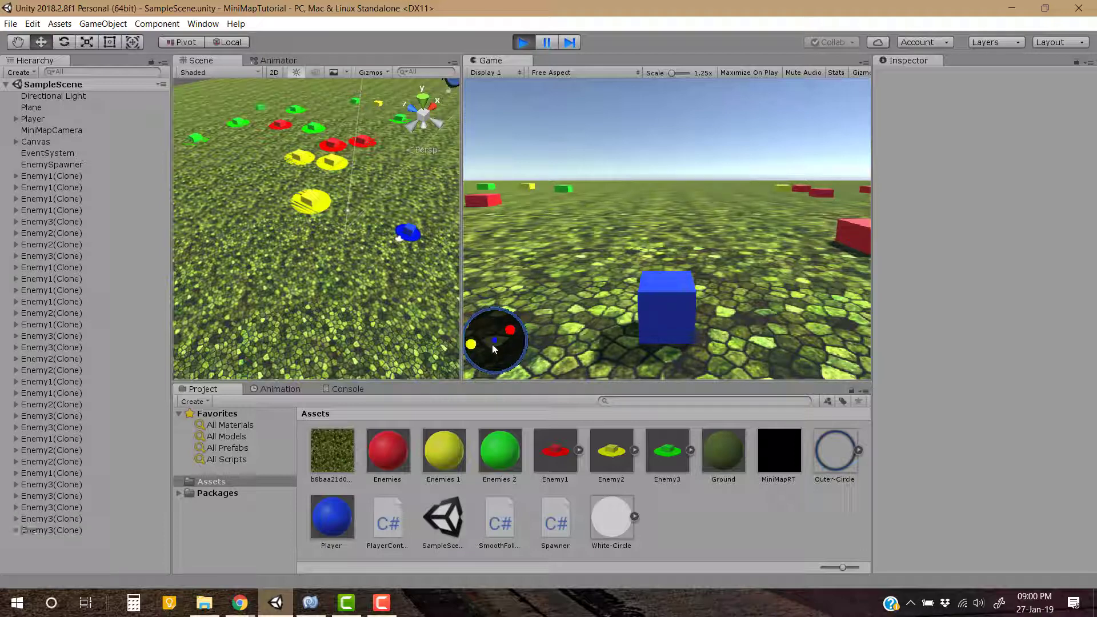
Drive the player cube with the arrow keys past the nearby red enemies to check their minimap icons
{"action": "key", "text": "Up"}
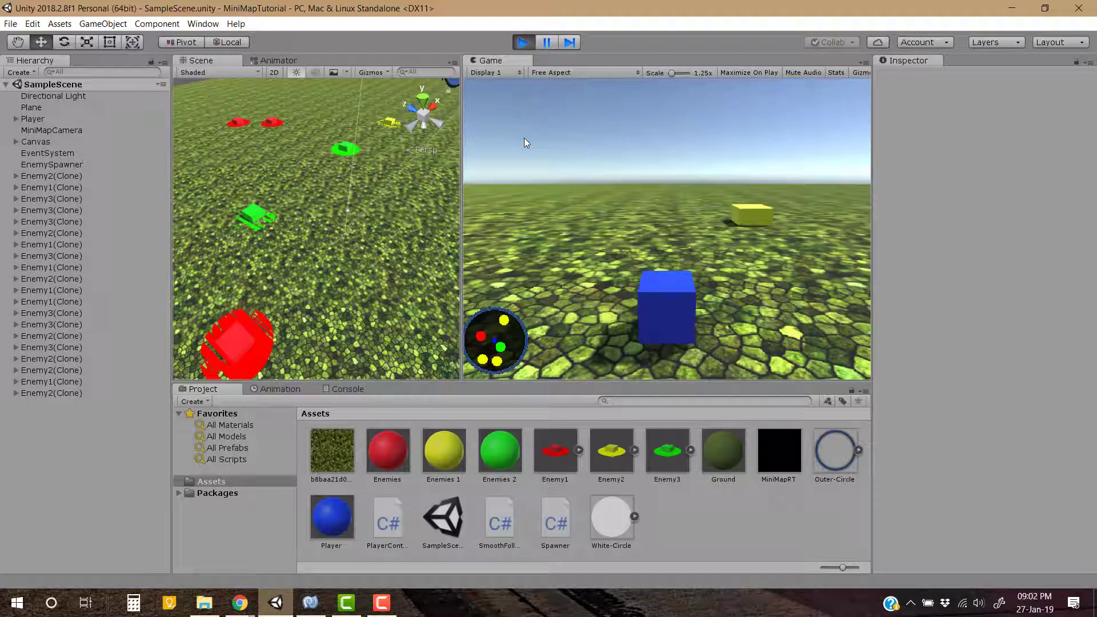
{"action": "key", "text": "Up"}
{"action": "key", "text": "Up"}
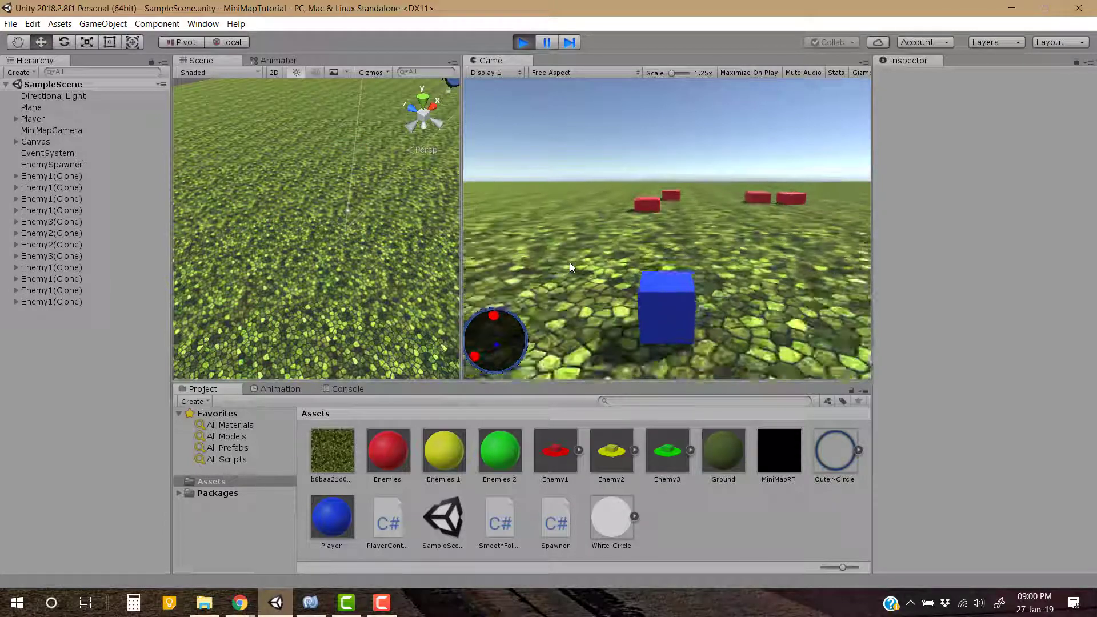
{"action": "key", "text": "Left"}
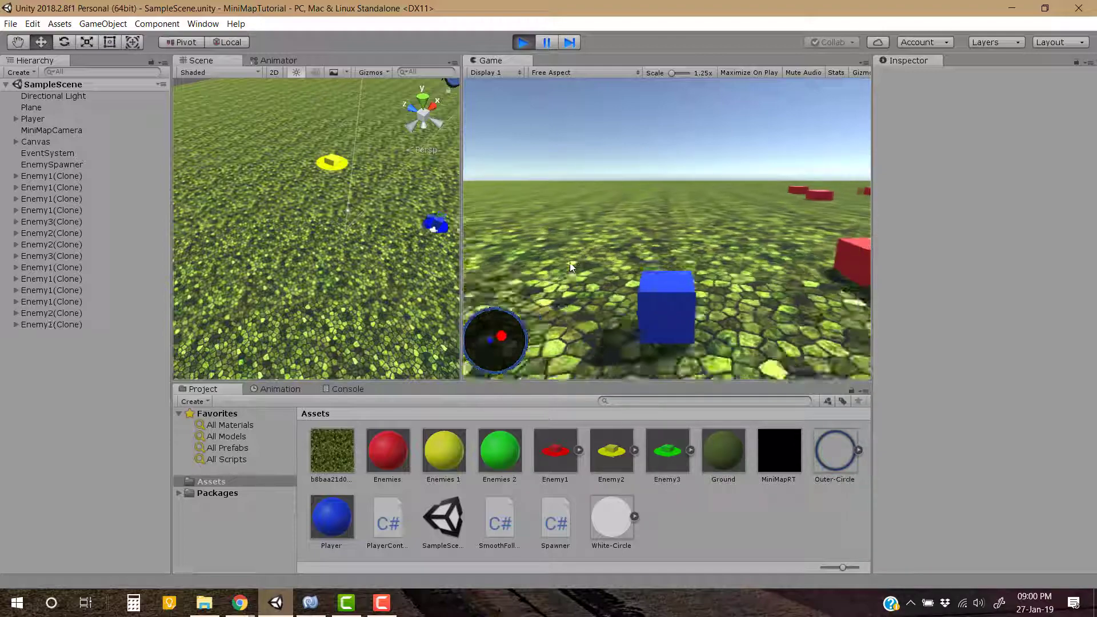
{"action": "key", "text": "Down"}
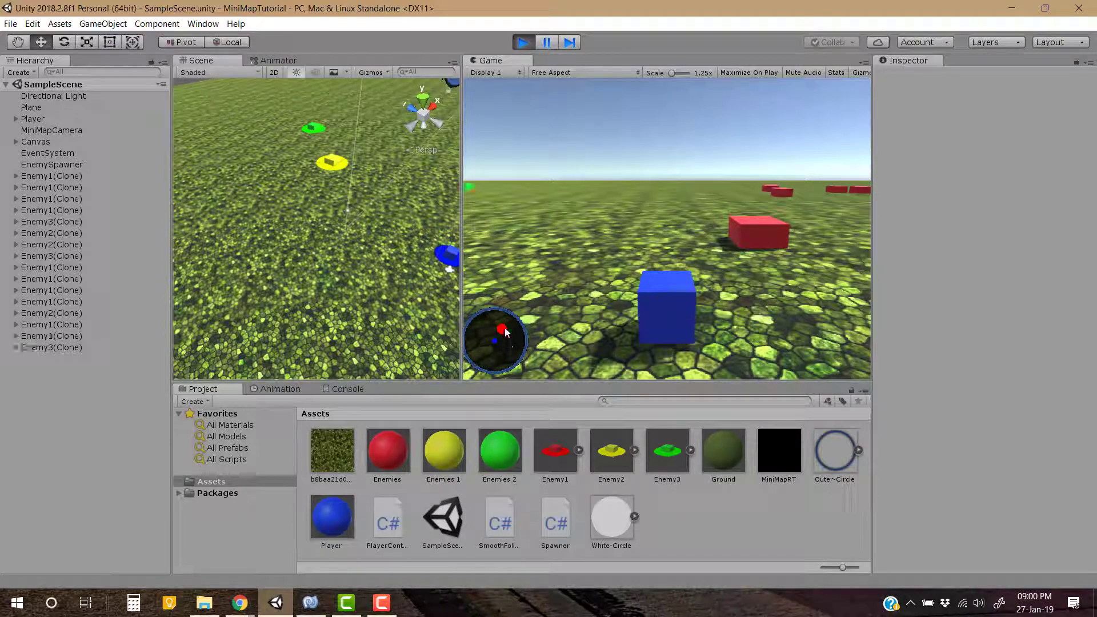
{"action": "key", "text": "Up"}
{"action": "key", "text": "Up"}
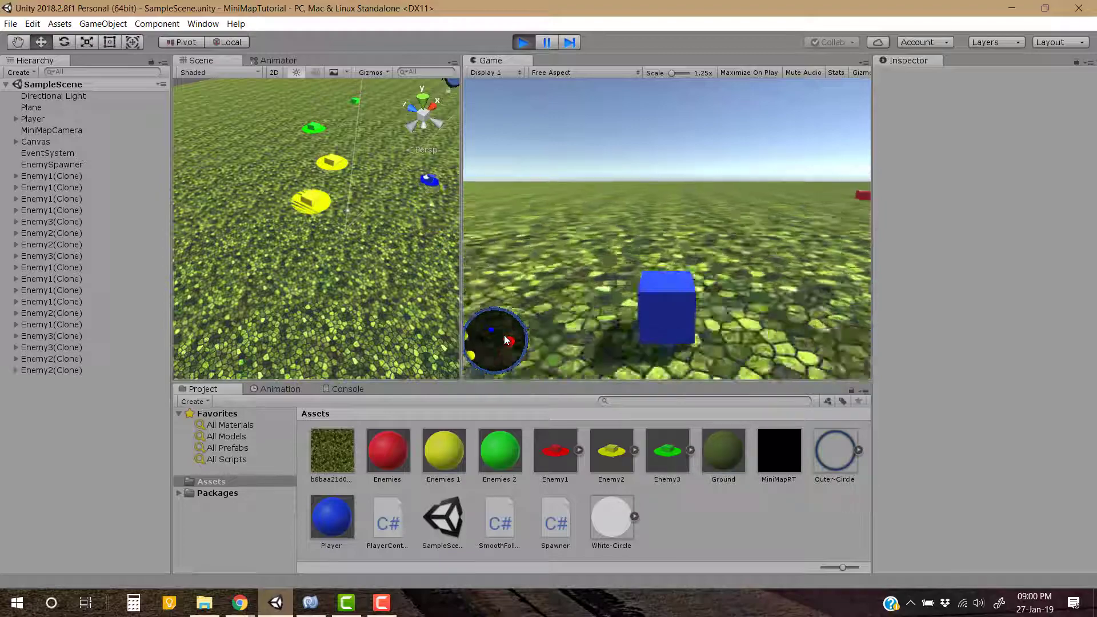